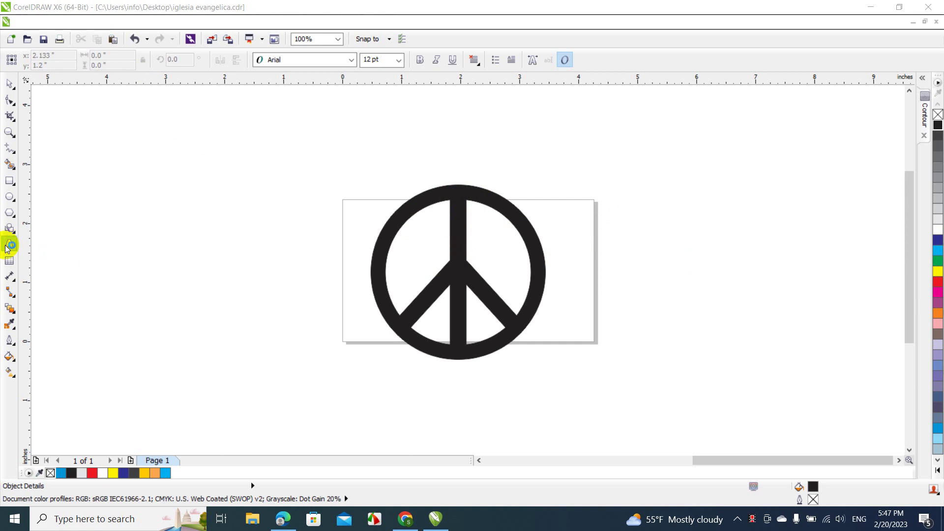
# Step: Type 'PEACE AND LOVE' beside the peace sign, enlarge it to about 41 pt and move it above
pyautogui.click(197, 218)
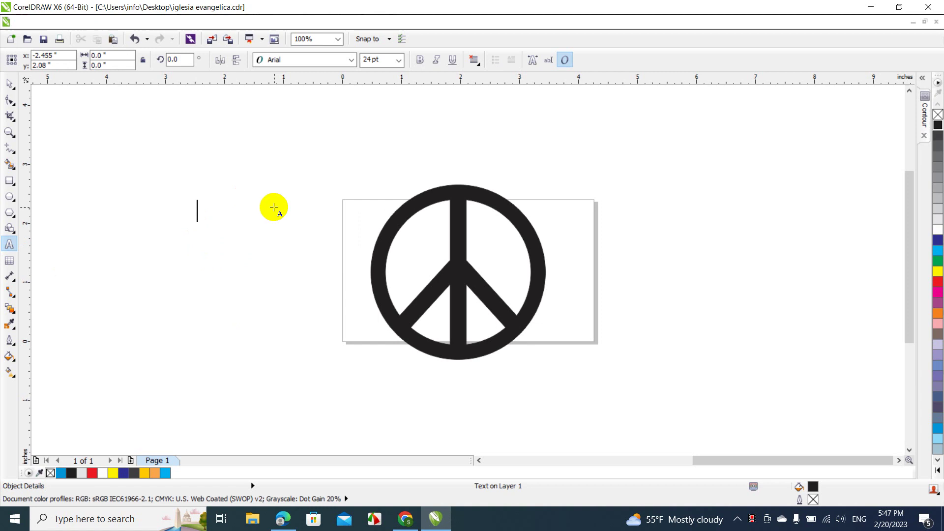
pyautogui.write('PEACE')
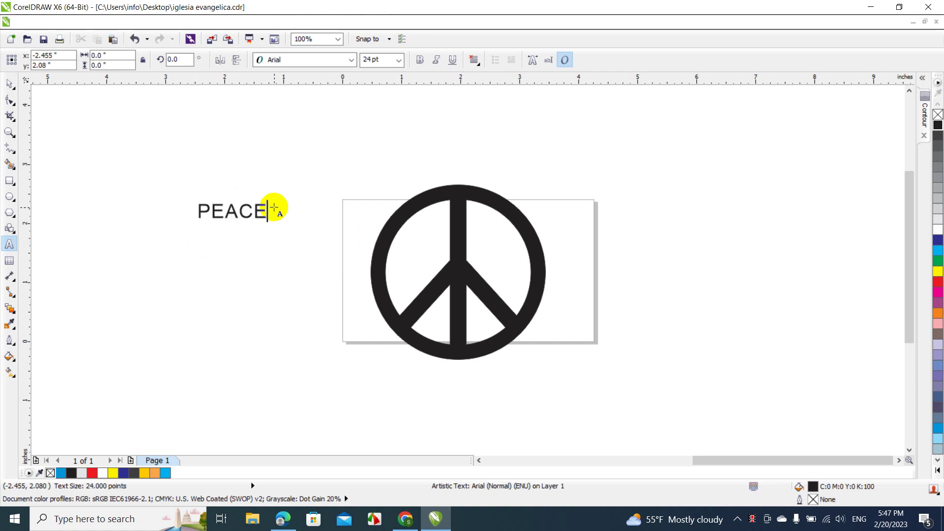
pyautogui.write(' AND')
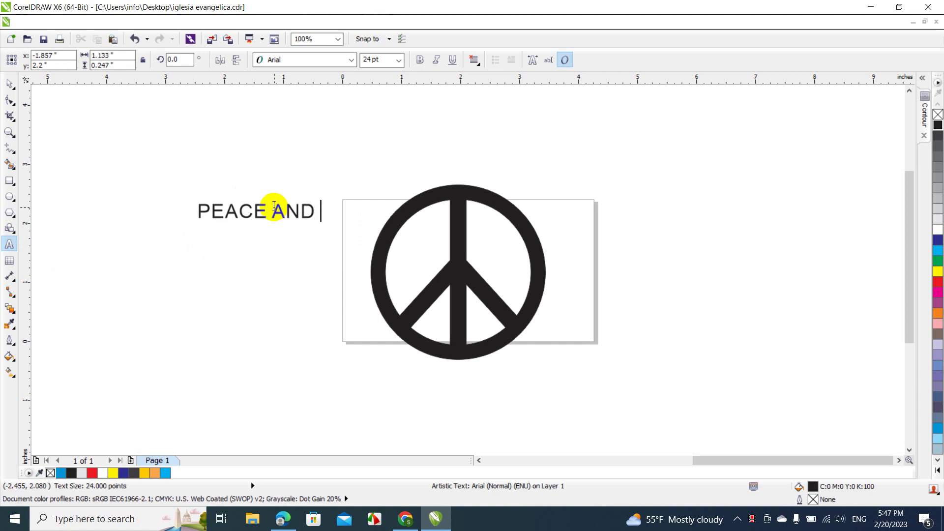
pyautogui.write(' LOVE')
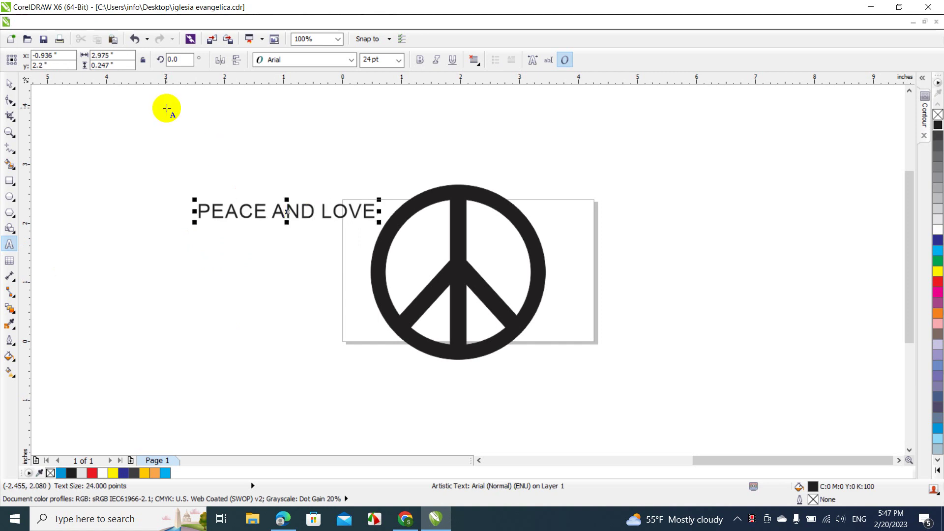
pyautogui.click(10, 87)
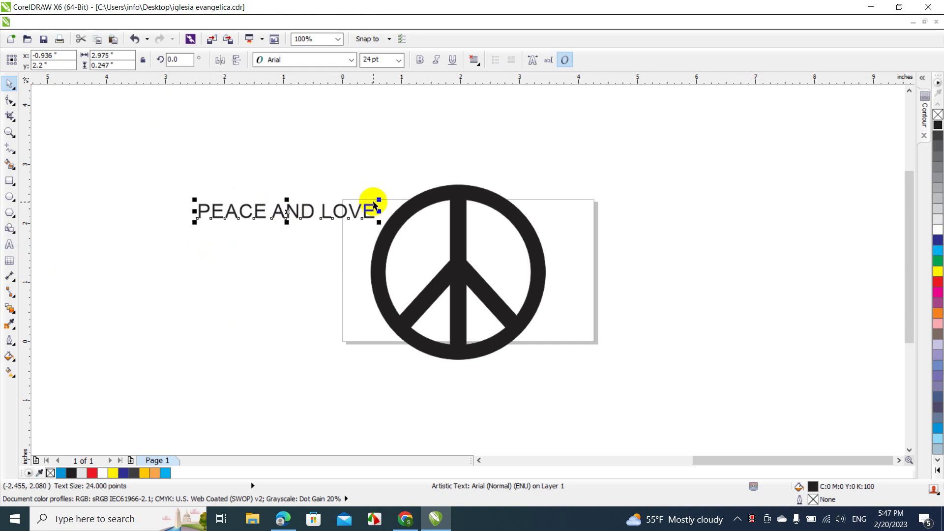
pyautogui.moveTo(379, 199); pyautogui.dragTo(503, 189)
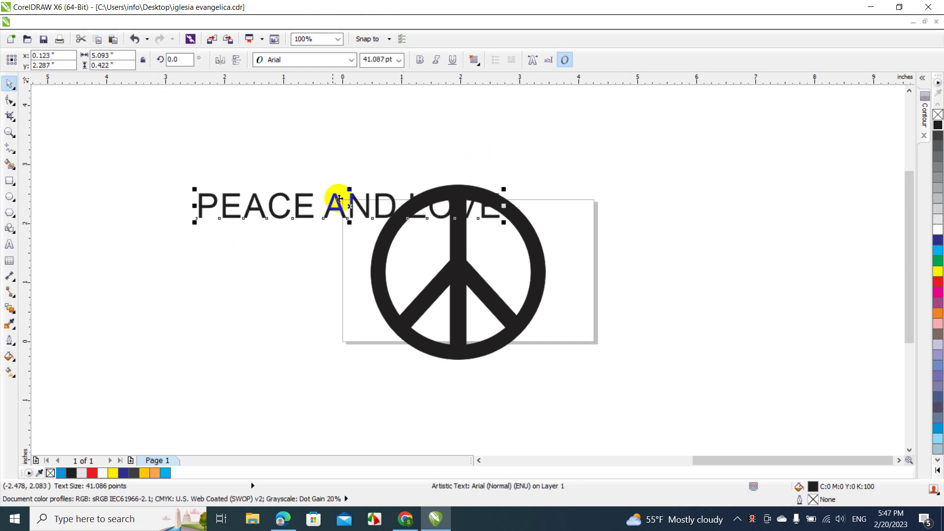
pyautogui.moveTo(339, 202); pyautogui.dragTo(467, 144)
# Step: Set the text font to Swis721 BlkCn BT, scale it to about 51 pt, and seat it above the sign
pyautogui.click(331, 61)
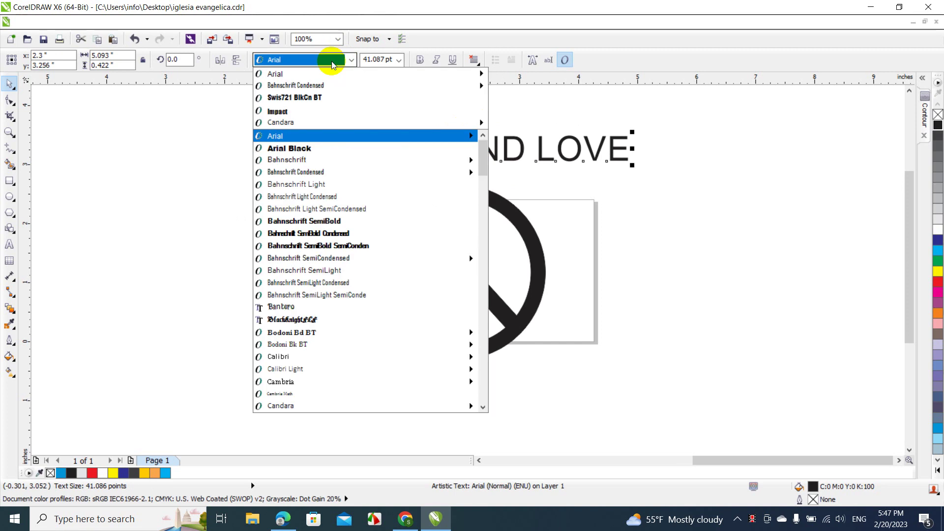
pyautogui.click(309, 98)
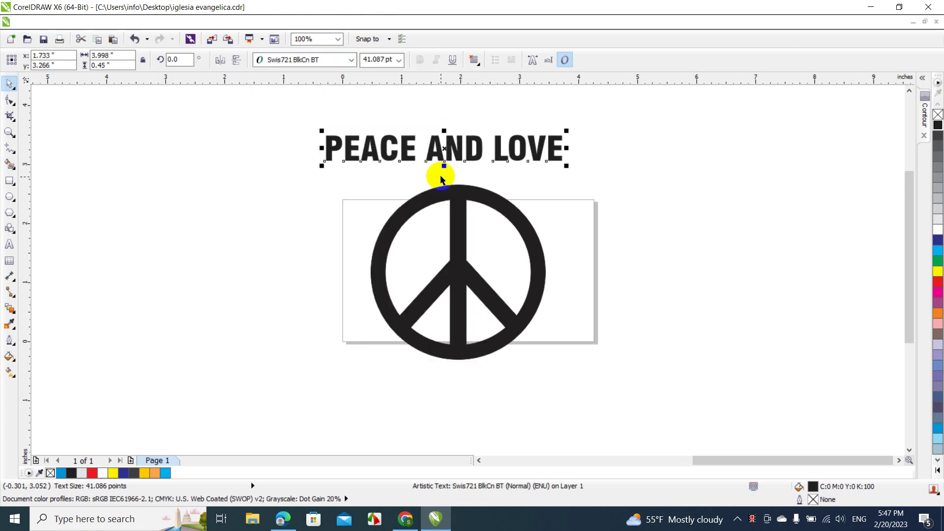
pyautogui.moveTo(565, 165); pyautogui.dragTo(599, 177)
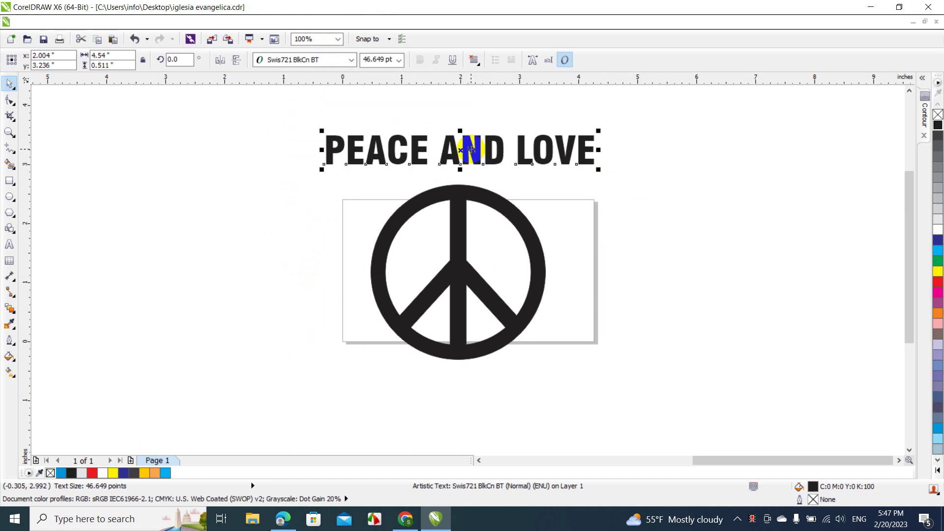
pyautogui.moveTo(471, 149); pyautogui.dragTo(476, 131)
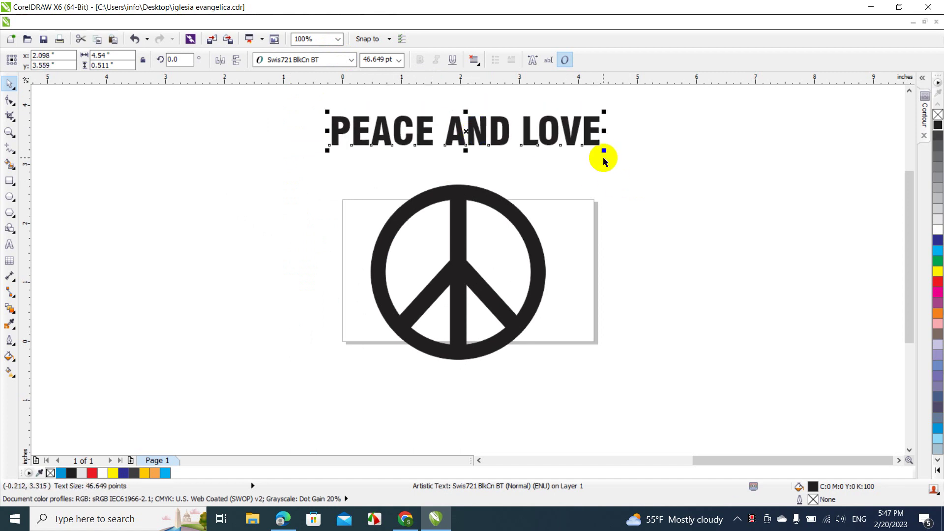
pyautogui.moveTo(605, 152); pyautogui.dragTo(629, 165)
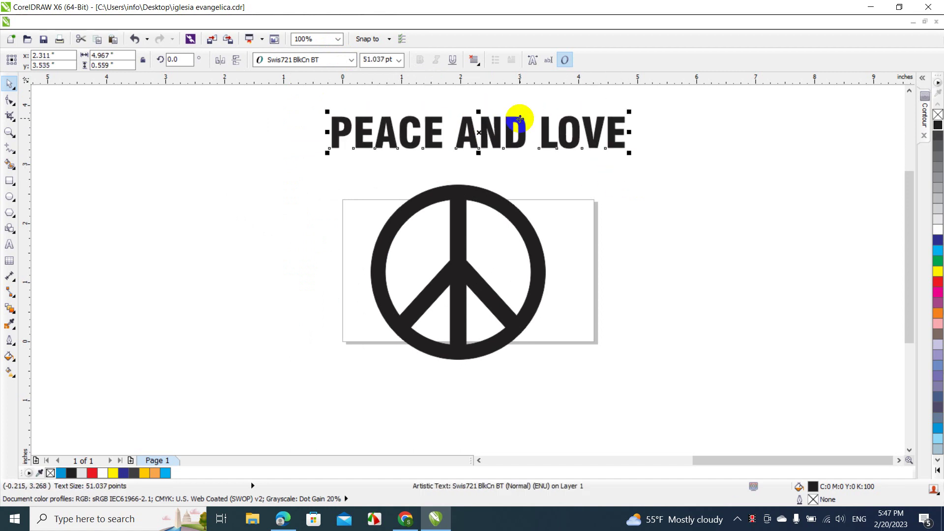
pyautogui.moveTo(517, 124); pyautogui.dragTo(520, 148)
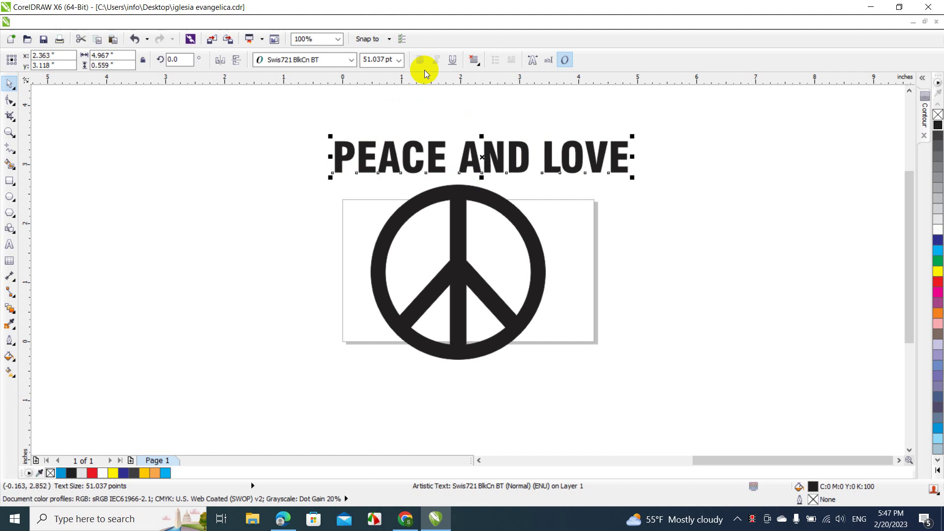
# Step: Fit the PEACE AND LOVE text to the circle path, arched over the circle's top
pyautogui.click(446, 191)
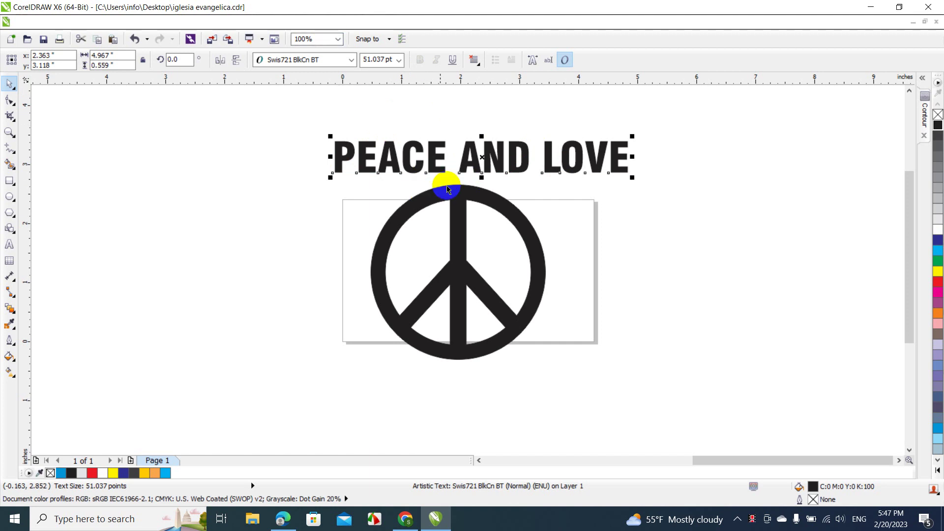
pyautogui.click(259, 20)
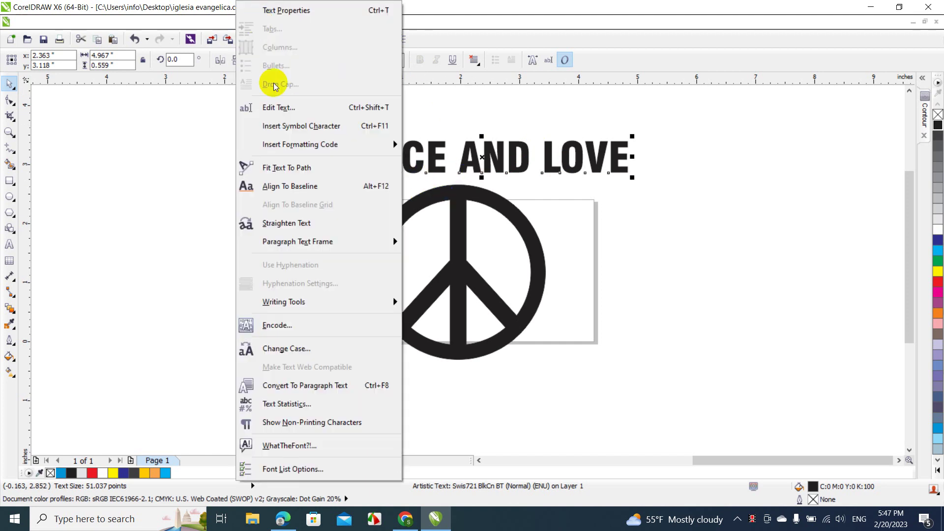
pyautogui.click(250, 168)
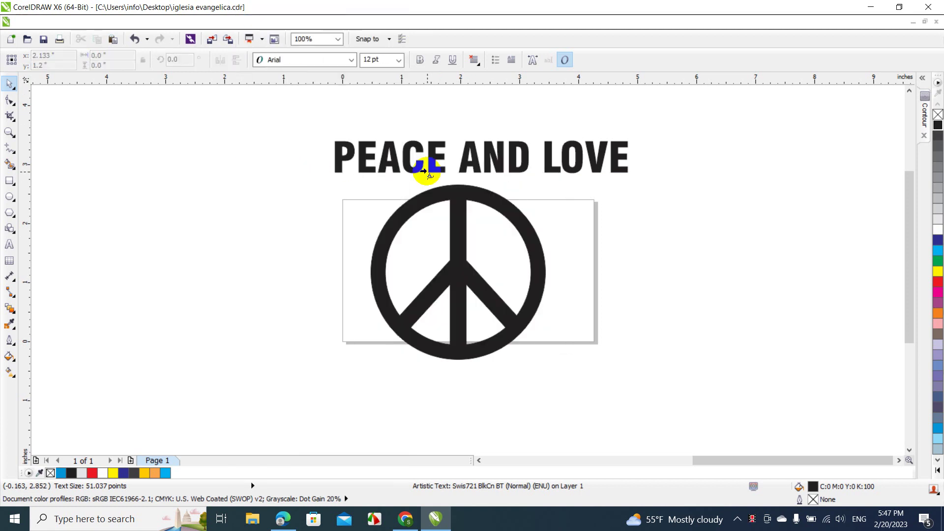
pyautogui.click(451, 191)
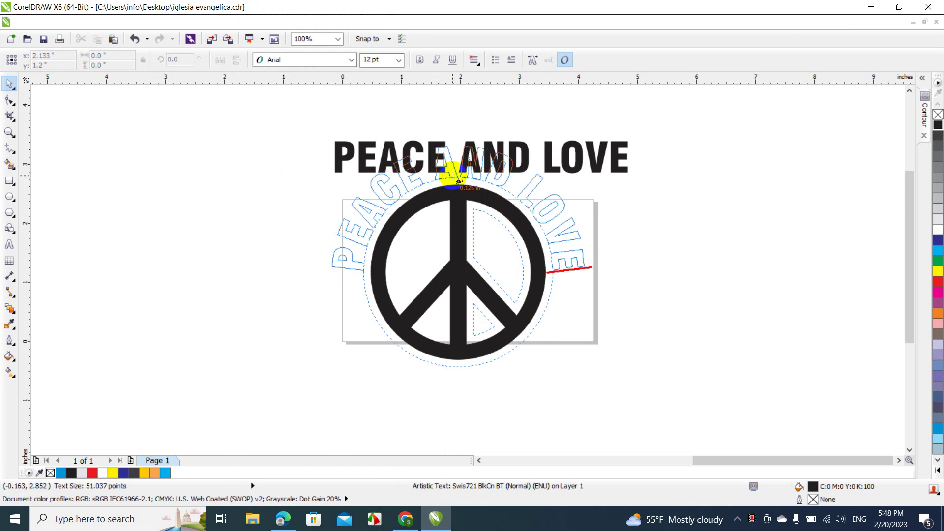
pyautogui.click(452, 176)
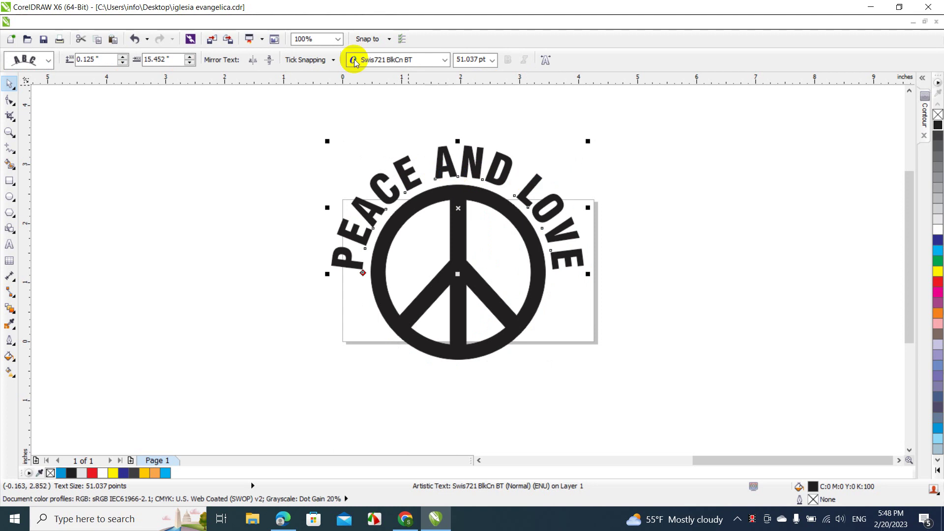
pyautogui.click(471, 204)
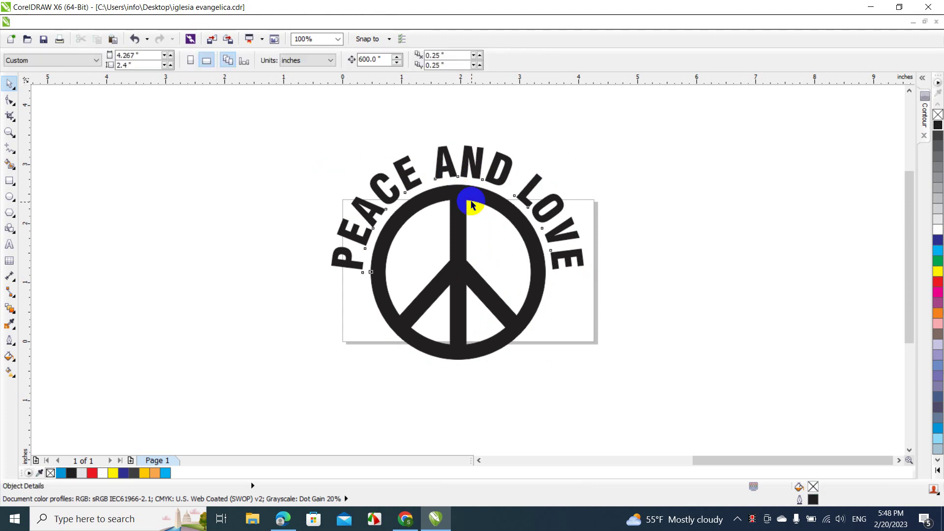
pyautogui.click(471, 204)
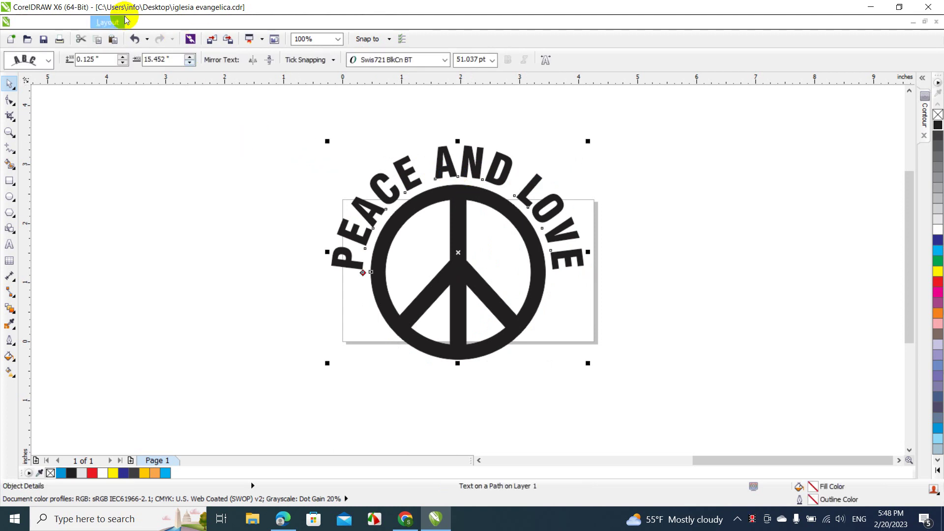
# Step: Break the curved text apart from the circle, then verify by moving the peace sign and undoing
pyautogui.click(139, 22)
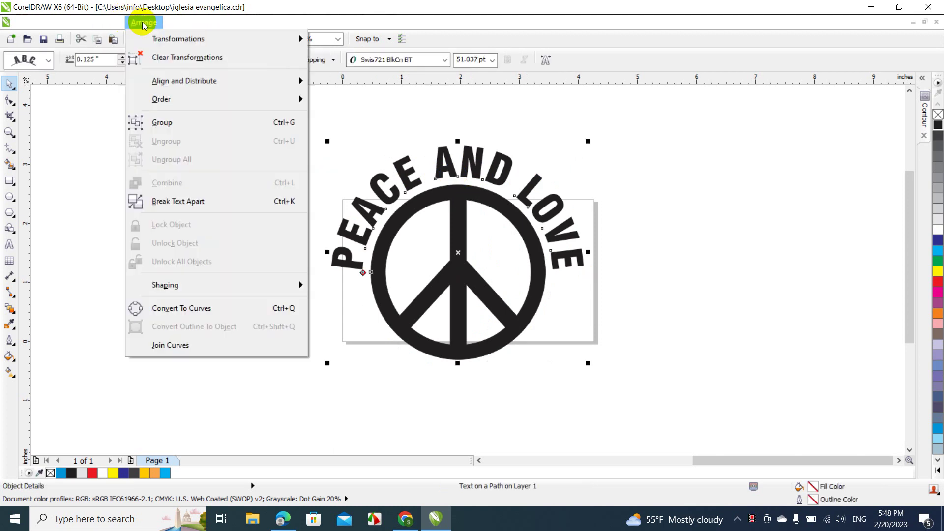
pyautogui.click(189, 201)
pyautogui.press('Escape')
pyautogui.click(462, 240)
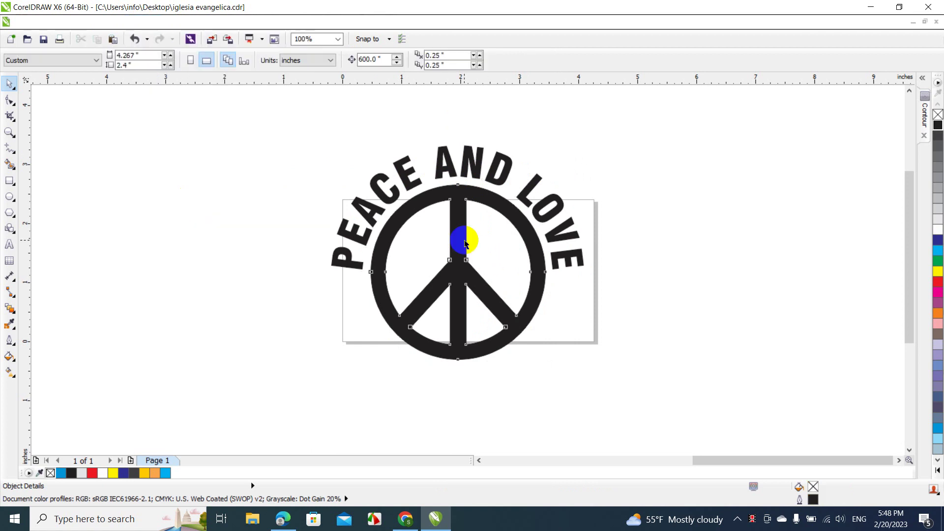
pyautogui.moveTo(464, 243); pyautogui.dragTo(466, 299)
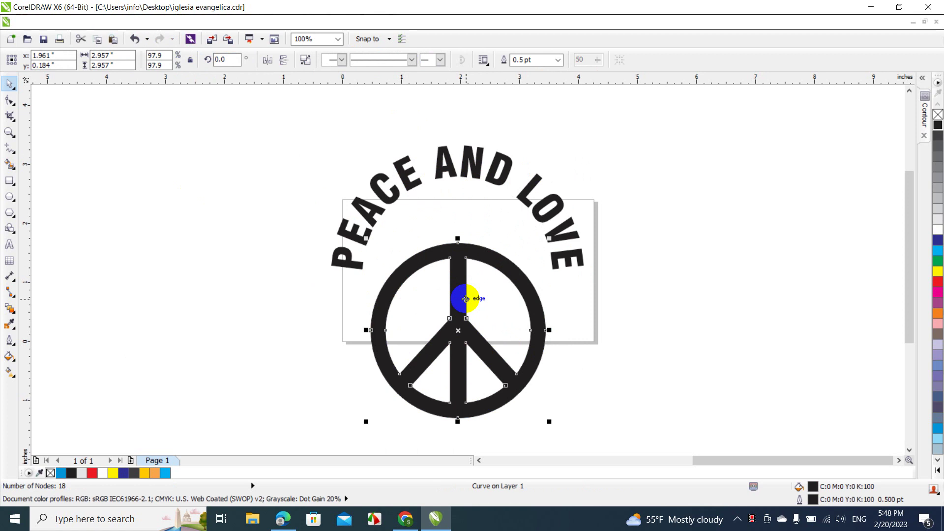
pyautogui.hotkey('ctrl', 'z')
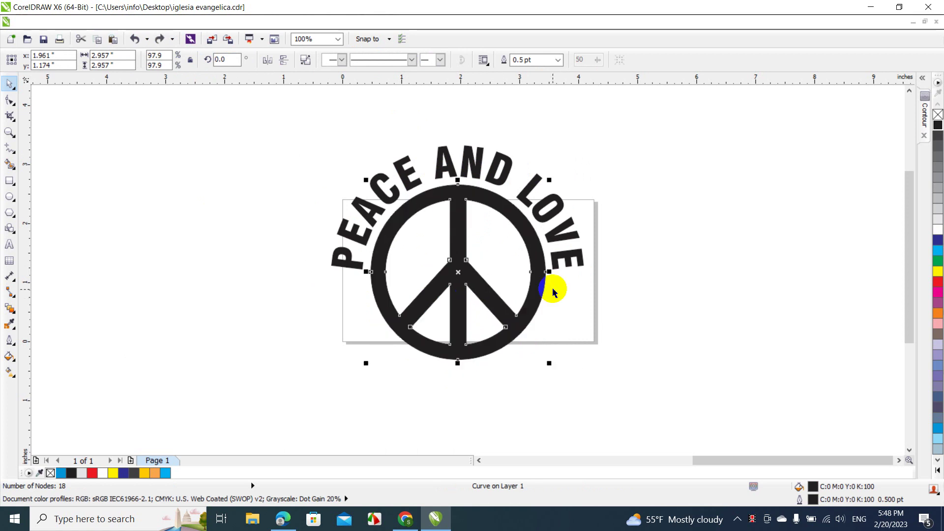
pyautogui.click(606, 300)
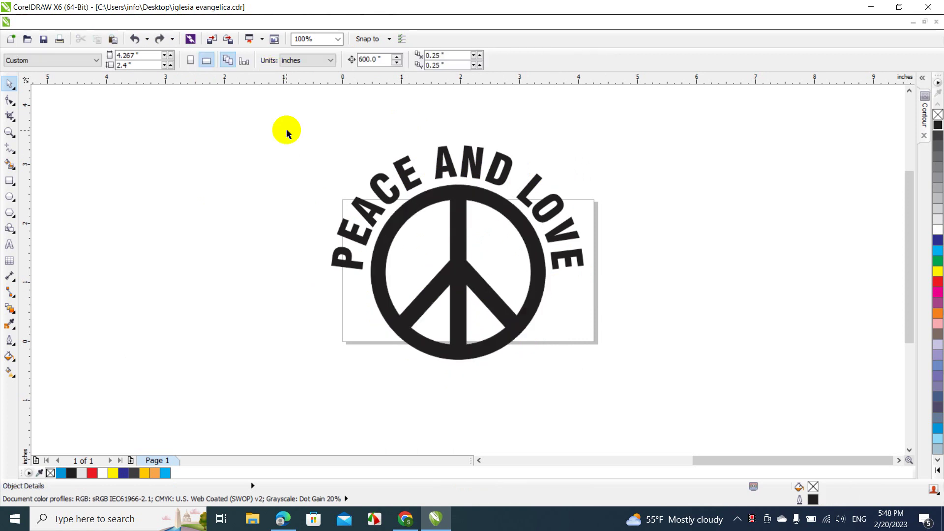
# Step: Scale up the peace sign and arched text together, shift them left, and close the Contour docker
pyautogui.moveTo(277, 111); pyautogui.dragTo(652, 411)
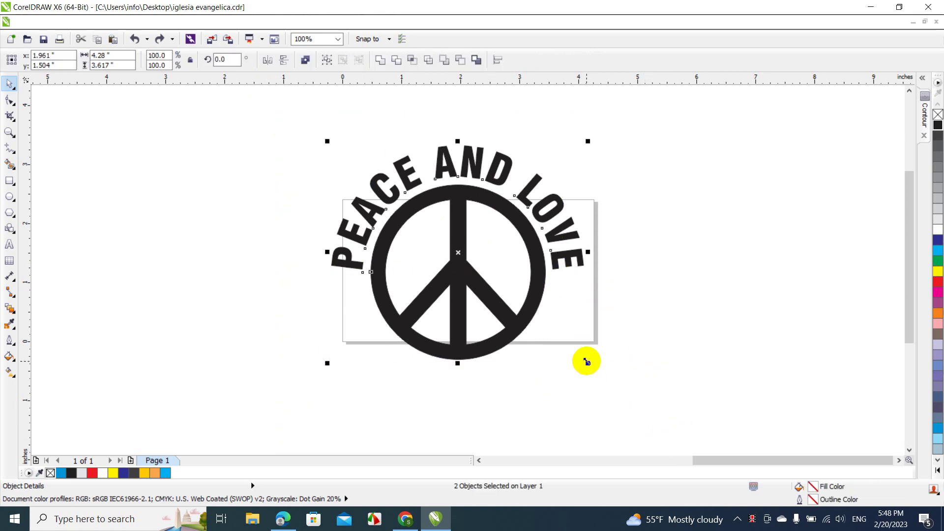
pyautogui.moveTo(586, 361); pyautogui.dragTo(615, 386)
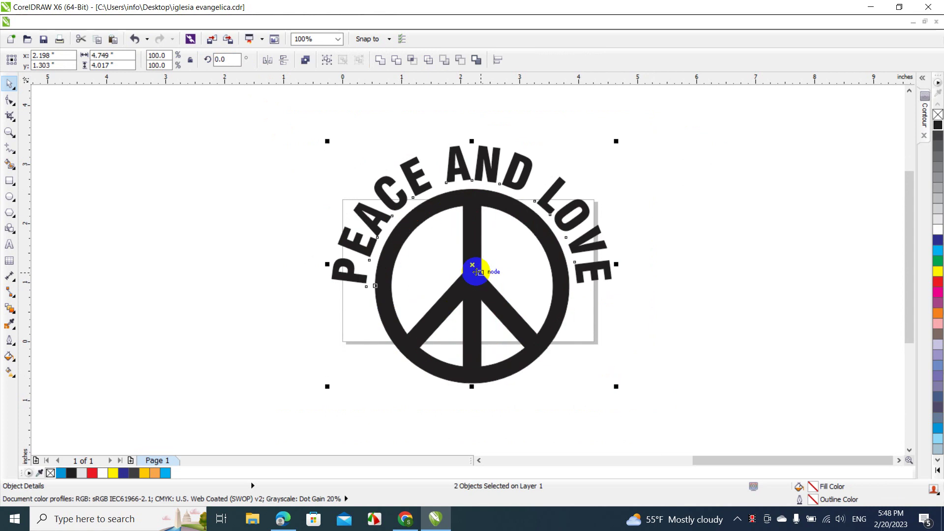
pyautogui.moveTo(472, 270); pyautogui.dragTo(416, 251)
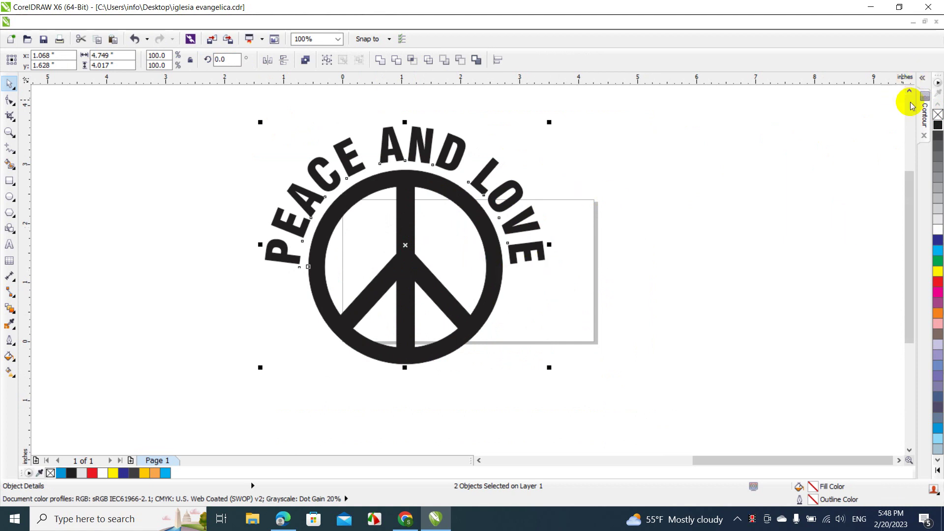
pyautogui.click(924, 136)
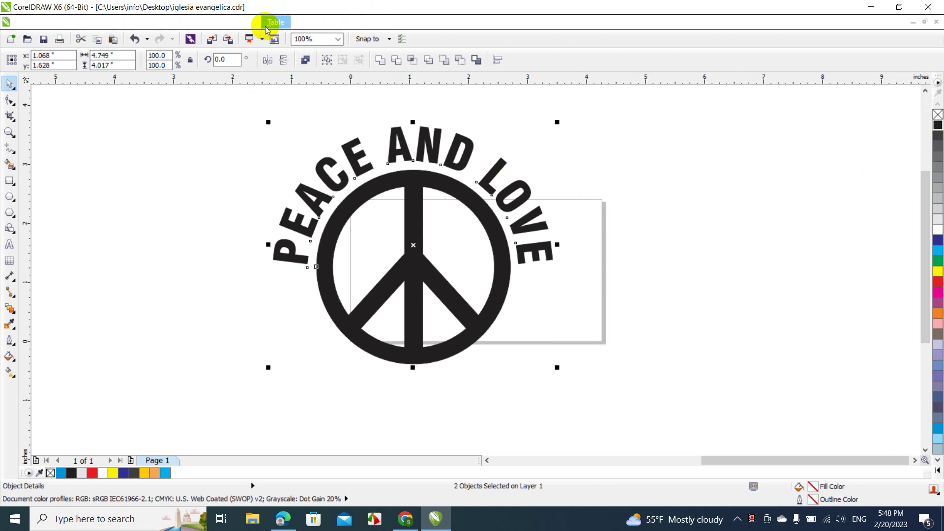
# Step: Open the Contour docker and weld the arched text and peace sign into one shape
pyautogui.click(338, 22)
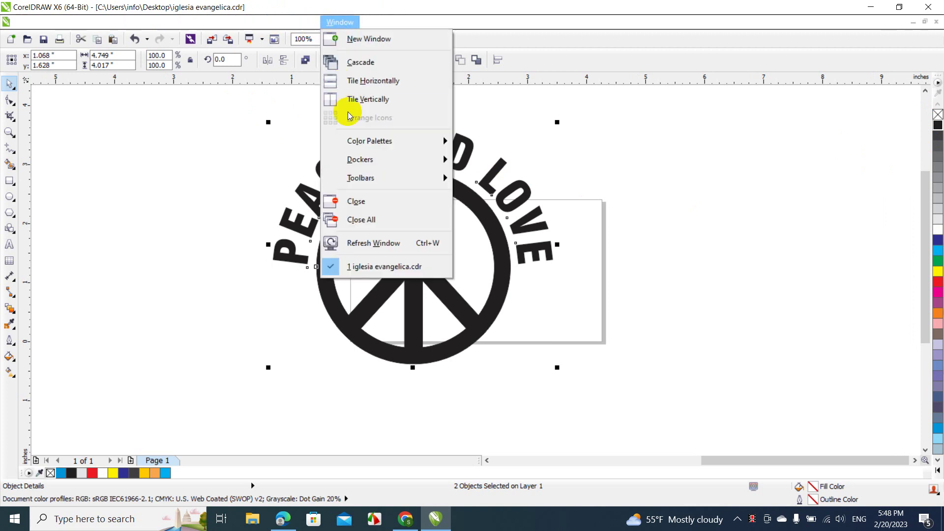
pyautogui.moveTo(358, 170)
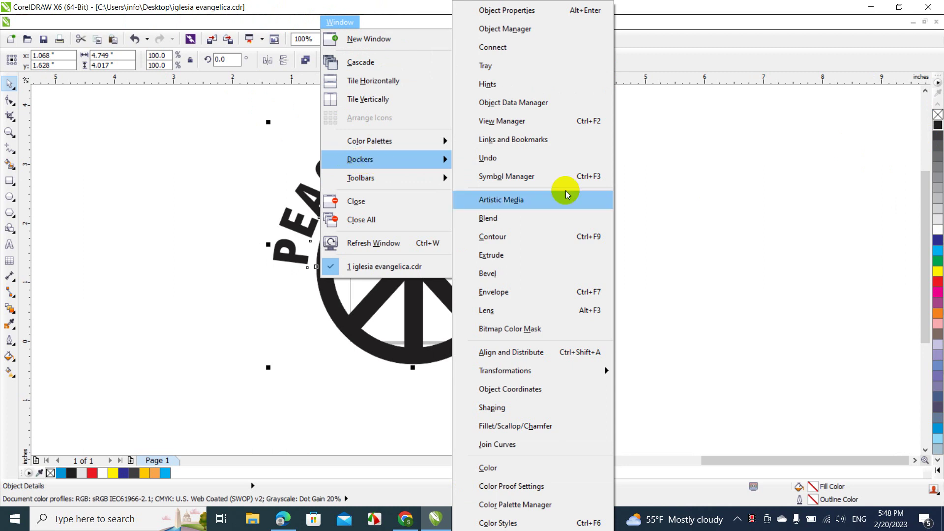
pyautogui.click(498, 240)
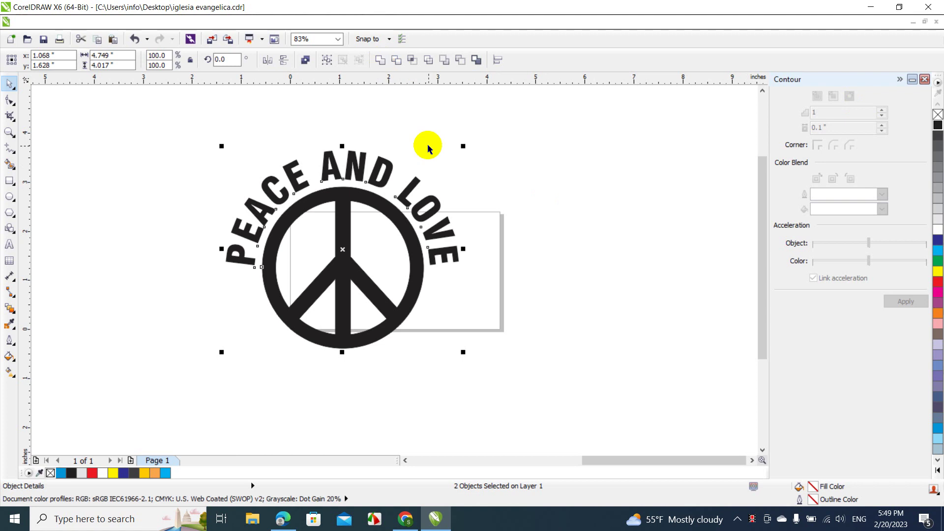
pyautogui.click(413, 156)
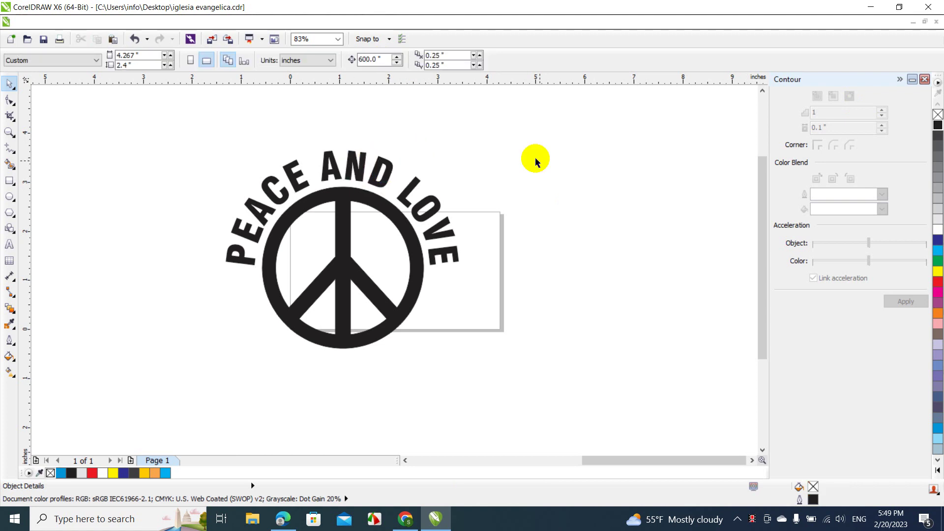
pyautogui.moveTo(167, 122); pyautogui.dragTo(537, 371)
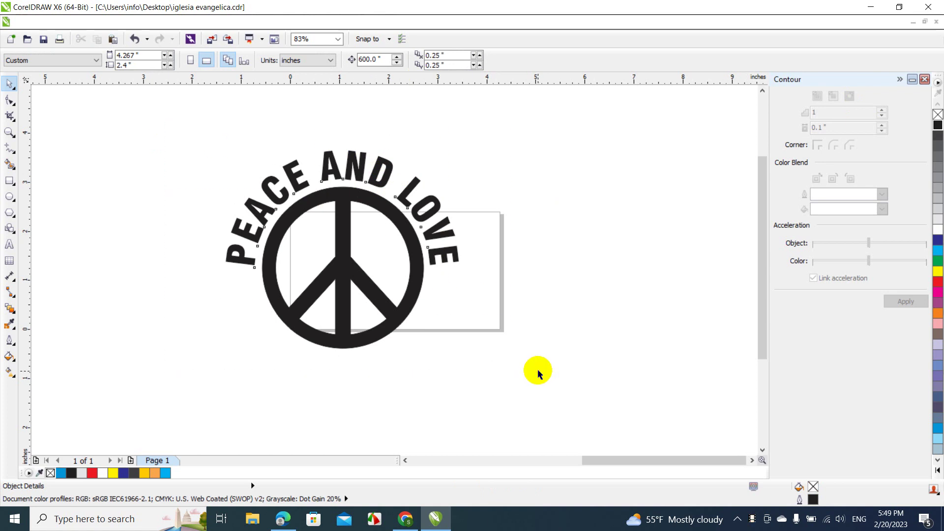
pyautogui.click(543, 287)
pyautogui.click(446, 230)
pyautogui.click(447, 227)
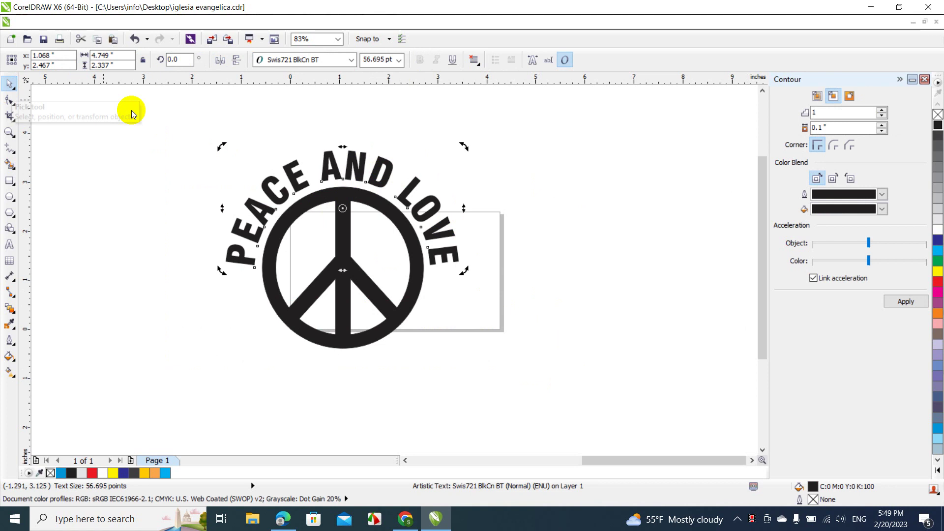
pyautogui.moveTo(131, 109); pyautogui.dragTo(508, 386)
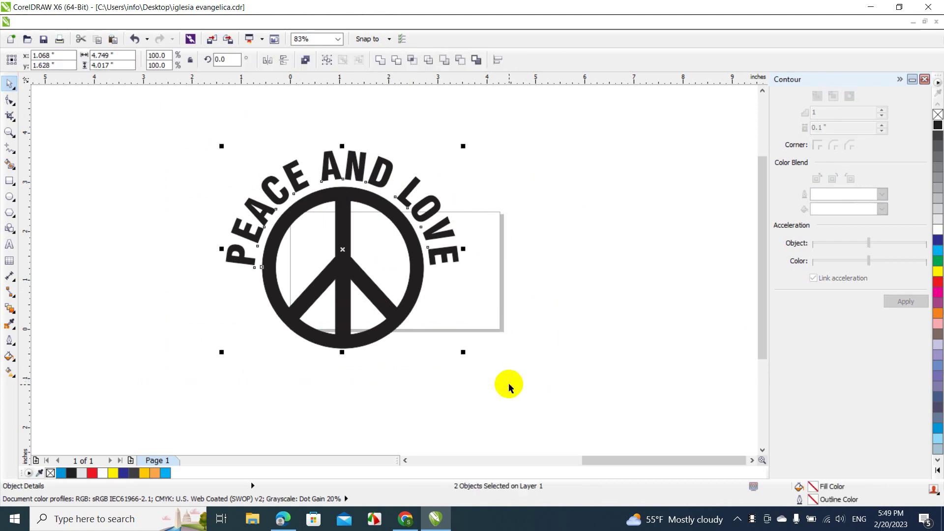
pyautogui.click(377, 59)
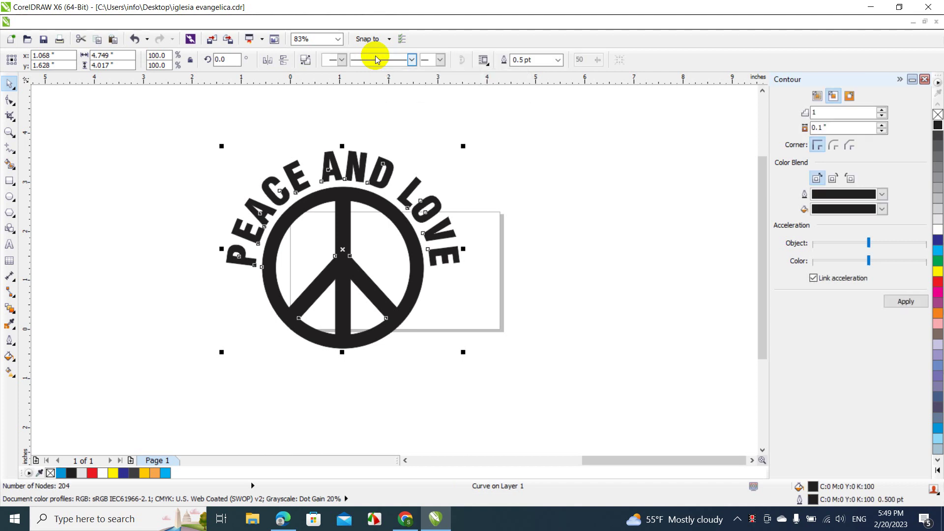
# Step: Reposition the welded PEACE AND LOVE shape slightly and reselect it
pyautogui.click(447, 131)
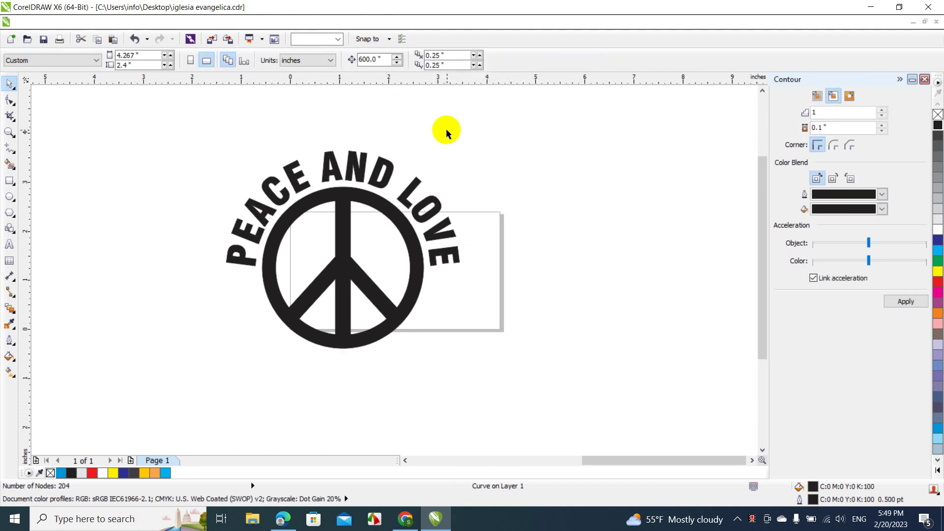
pyautogui.click(358, 173)
pyautogui.moveTo(358, 173); pyautogui.dragTo(335, 168)
pyautogui.click(533, 154)
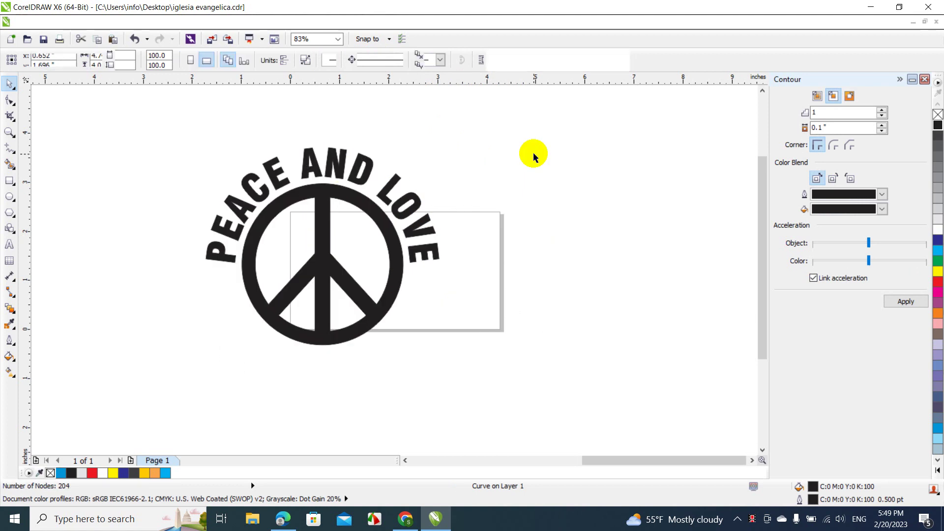
pyautogui.click(391, 202)
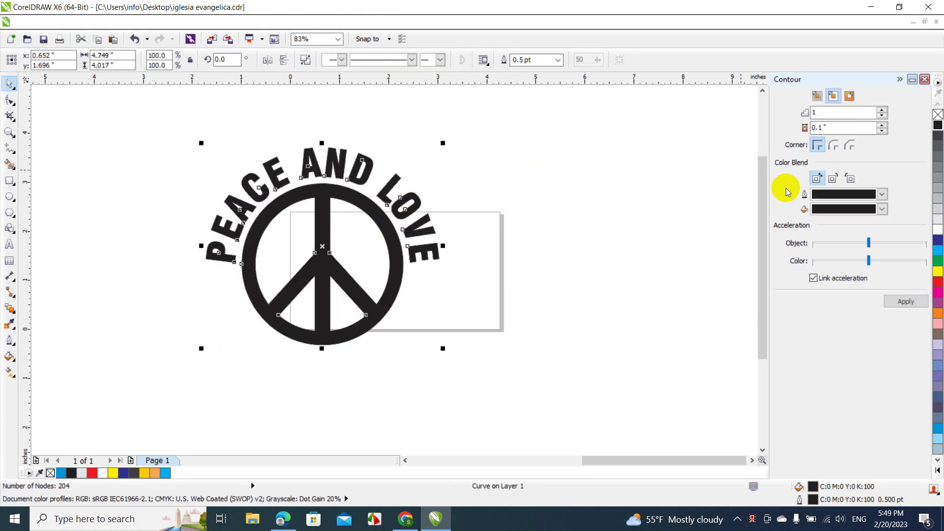
# Step: Apply a 0.11" outside contour to the welded shape and collapse the docker
pyautogui.click(847, 98)
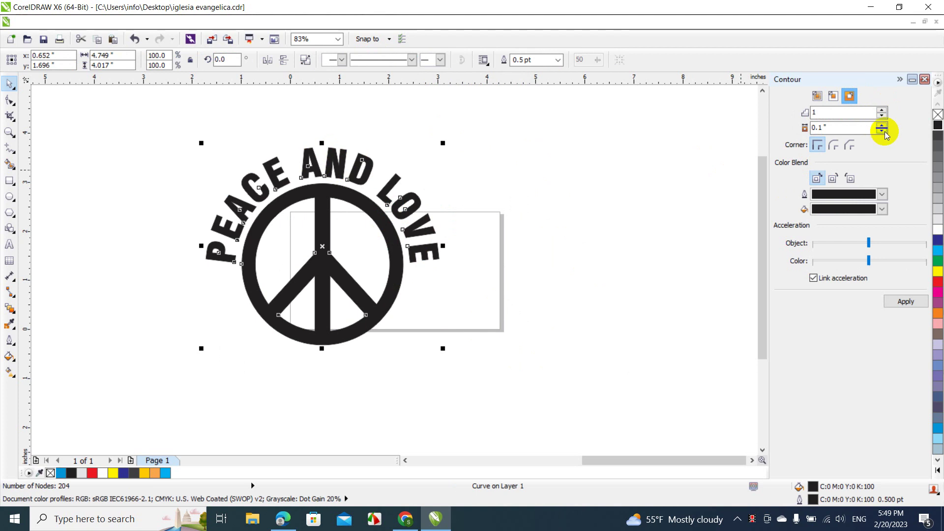
pyautogui.click(832, 95)
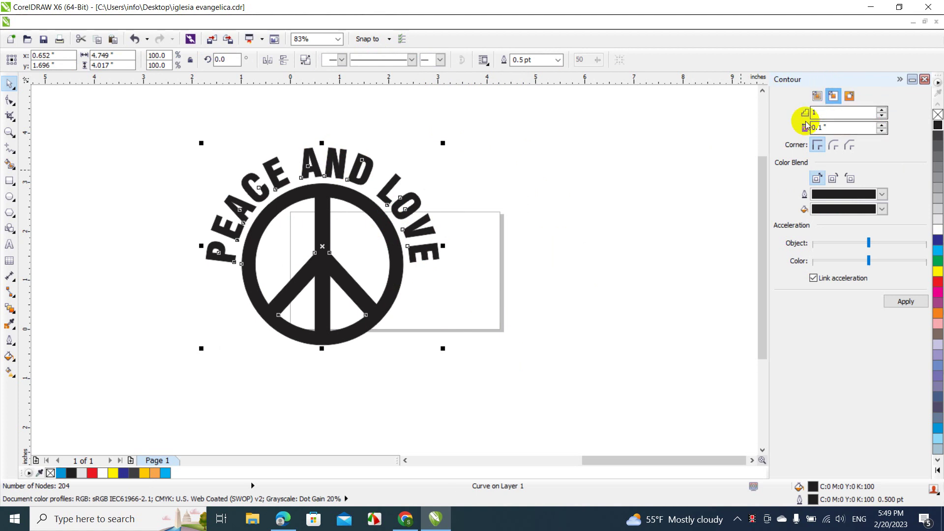
pyautogui.click(850, 95)
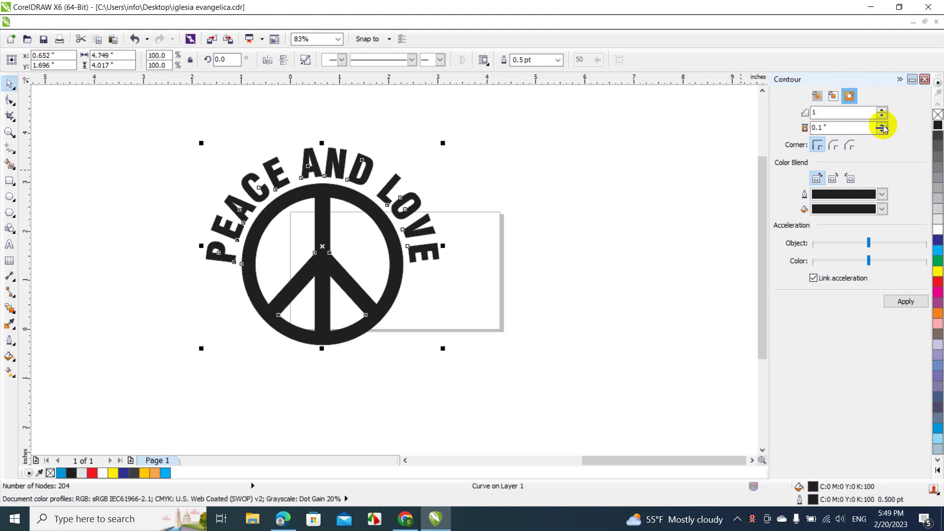
pyautogui.click(881, 125)
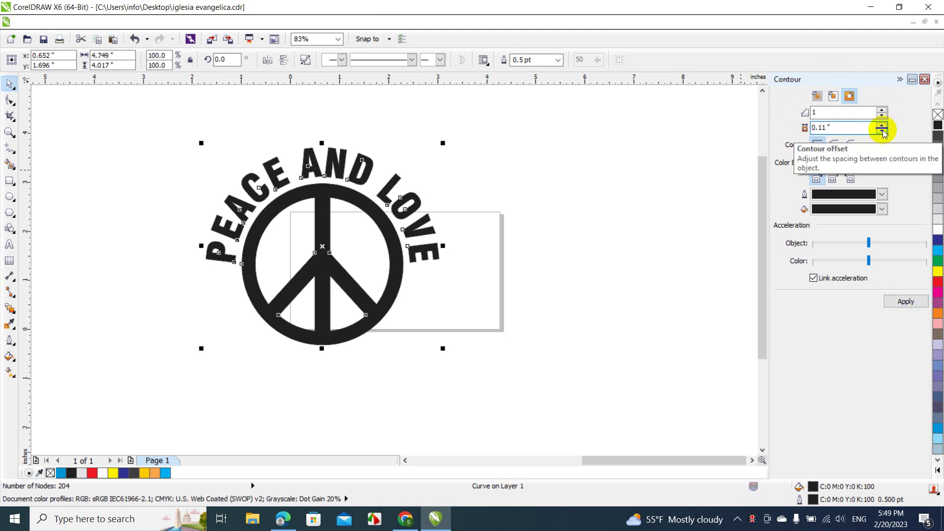
pyautogui.click(899, 298)
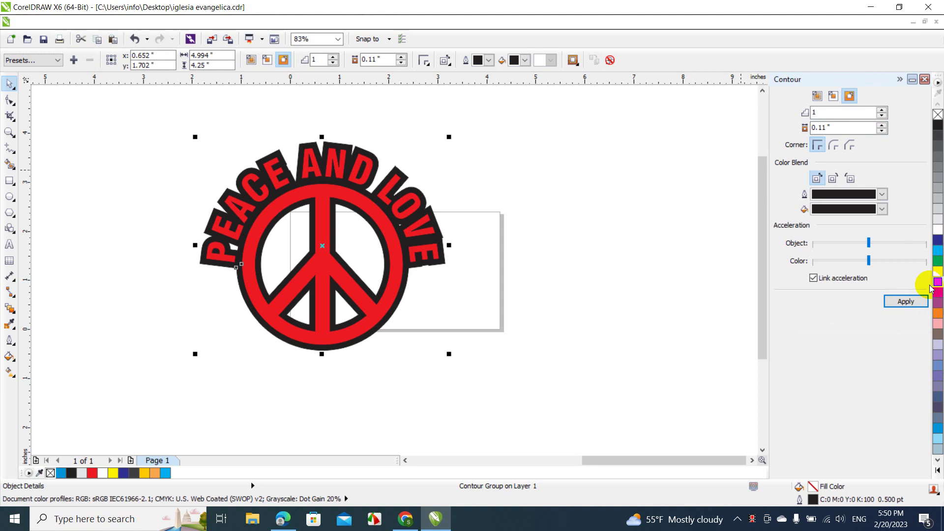
pyautogui.click(902, 79)
# Step: Move the contoured peace logo right, over the rectangle
pyautogui.click(684, 196)
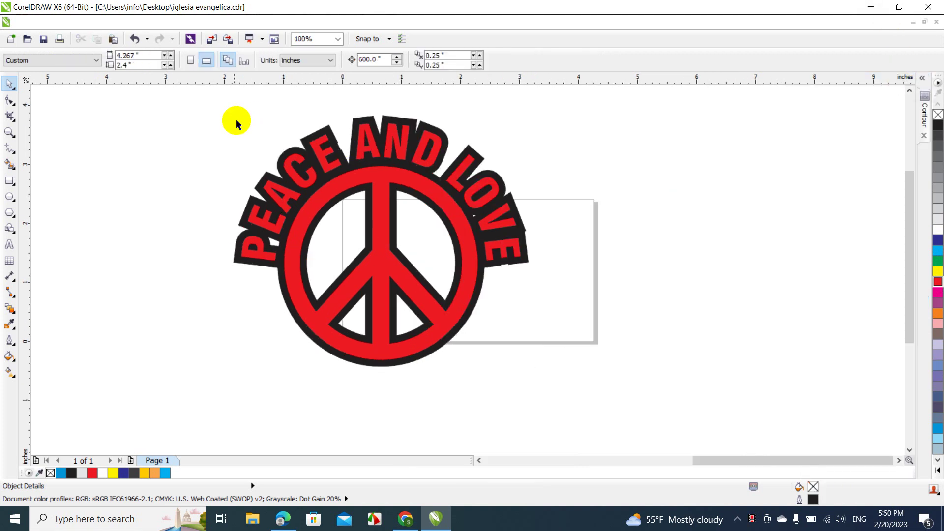
pyautogui.click(327, 153)
pyautogui.moveTo(327, 153); pyautogui.dragTo(431, 195)
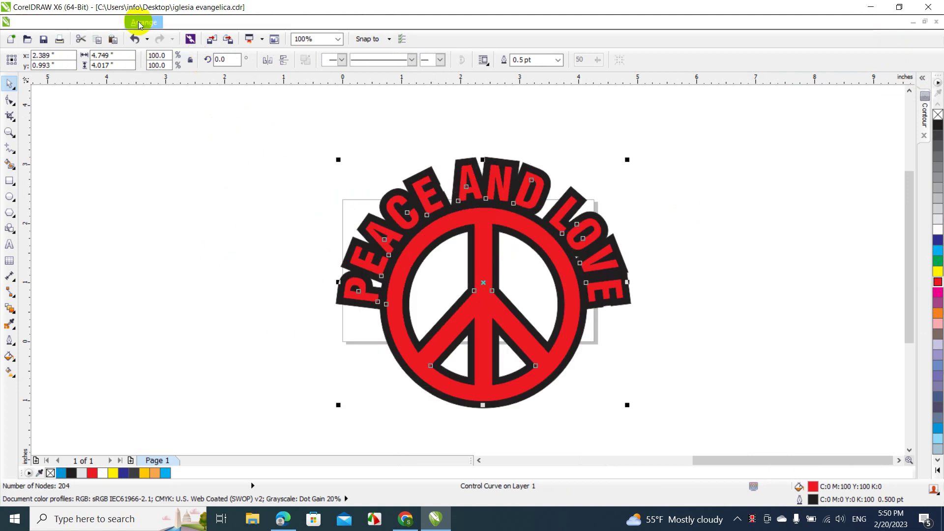
pyautogui.click(139, 24)
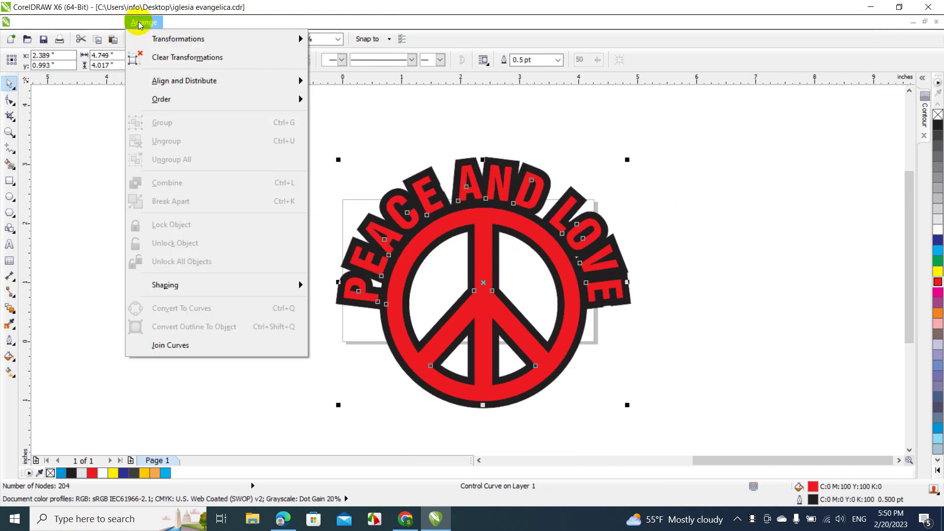
pyautogui.click(67, 183)
# Step: Break the contour group apart, checking the black contour separates by dragging it and cancelling with Esc
pyautogui.moveTo(290, 132); pyautogui.dragTo(714, 432)
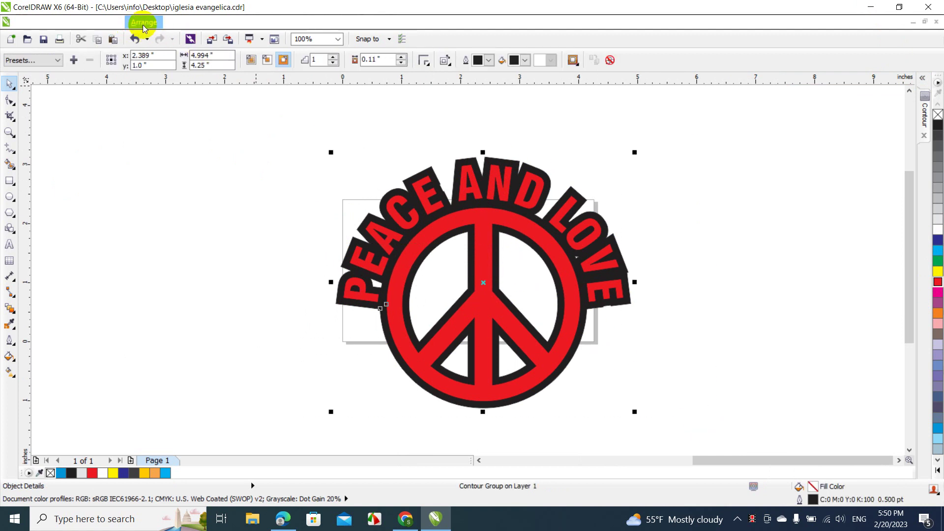
pyautogui.click(147, 23)
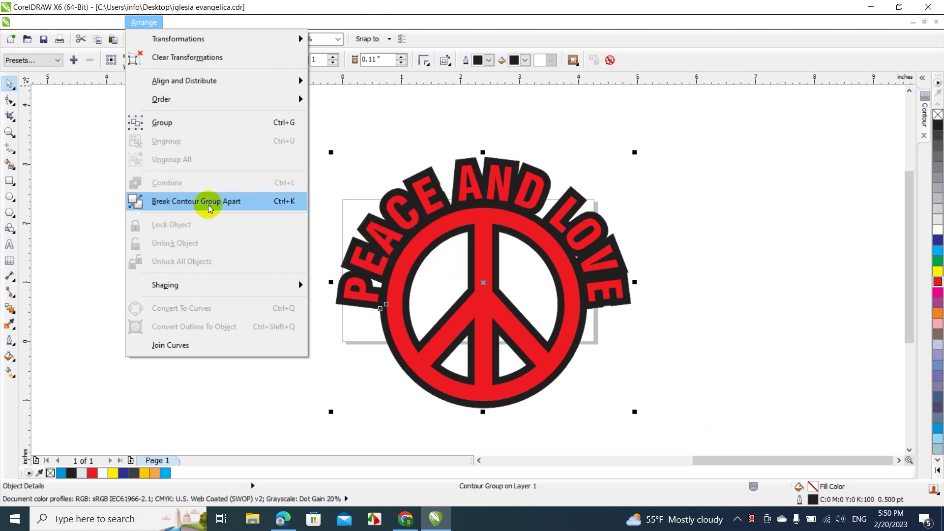
pyautogui.click(244, 202)
pyautogui.click(207, 205)
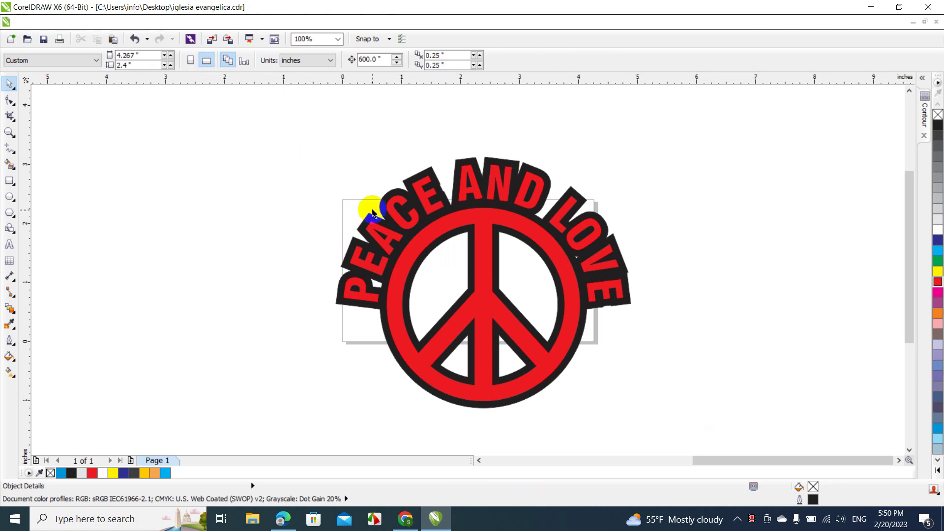
pyautogui.moveTo(381, 213); pyautogui.dragTo(178, 201)
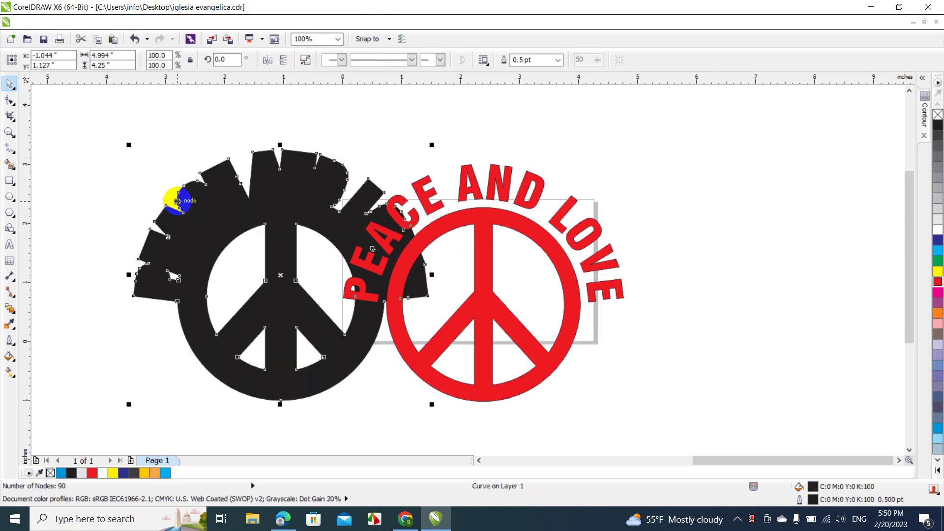
pyautogui.press('Escape')
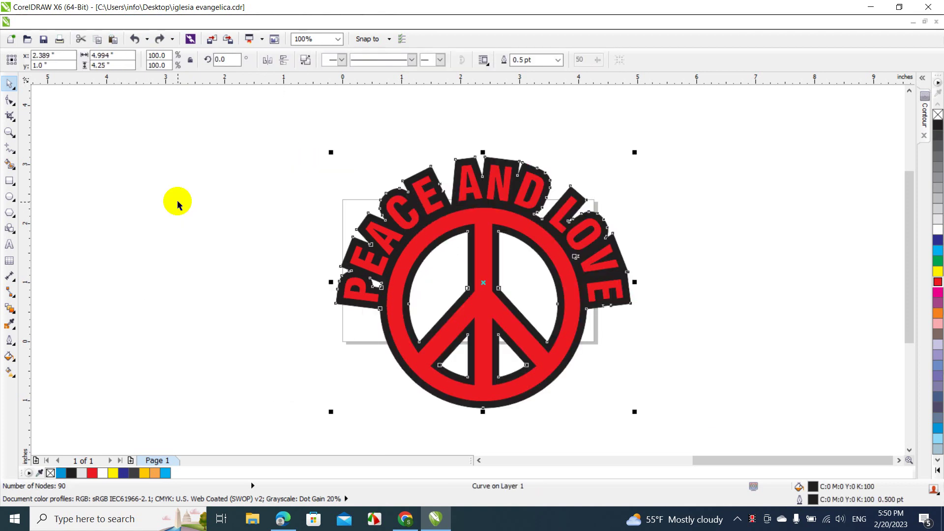
pyautogui.click(275, 186)
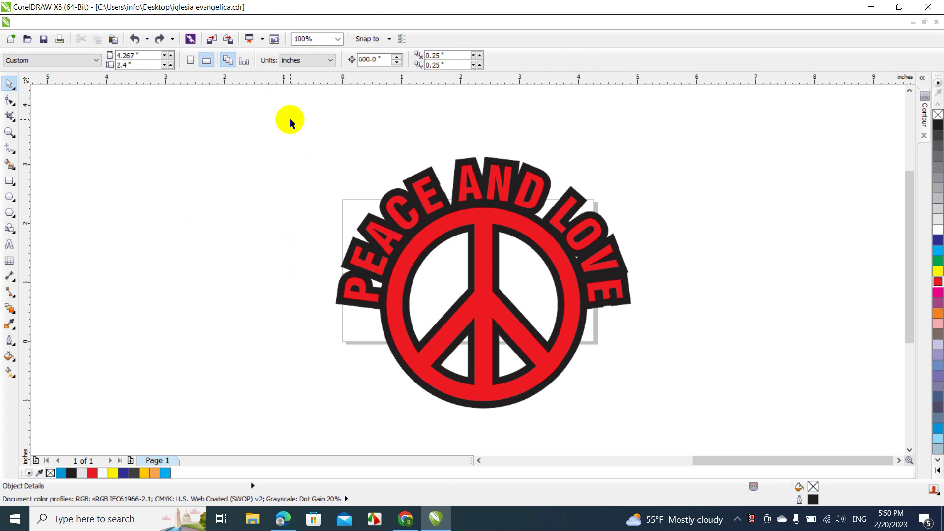
# Step: Trim the red shape out of the black contour and move the red shape off to the right
pyautogui.moveTo(290, 120); pyautogui.dragTo(697, 444)
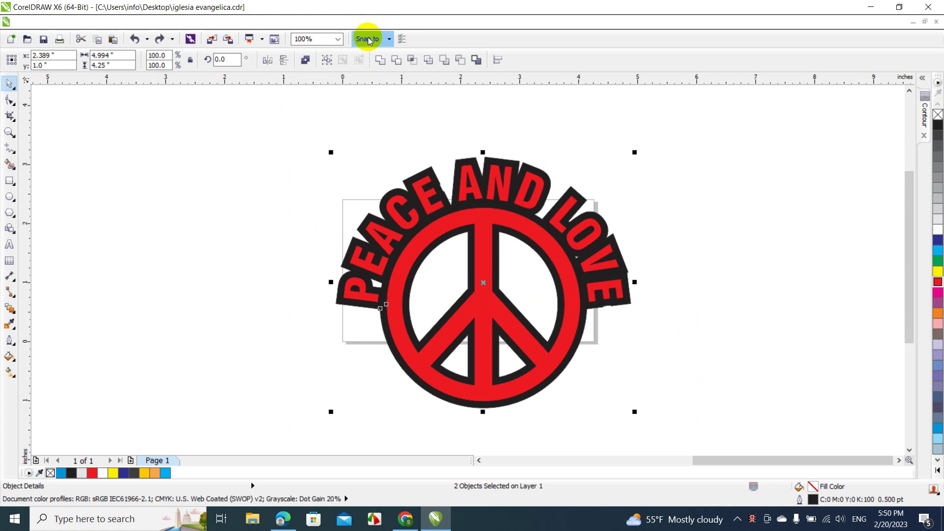
pyautogui.click(396, 59)
pyautogui.click(378, 136)
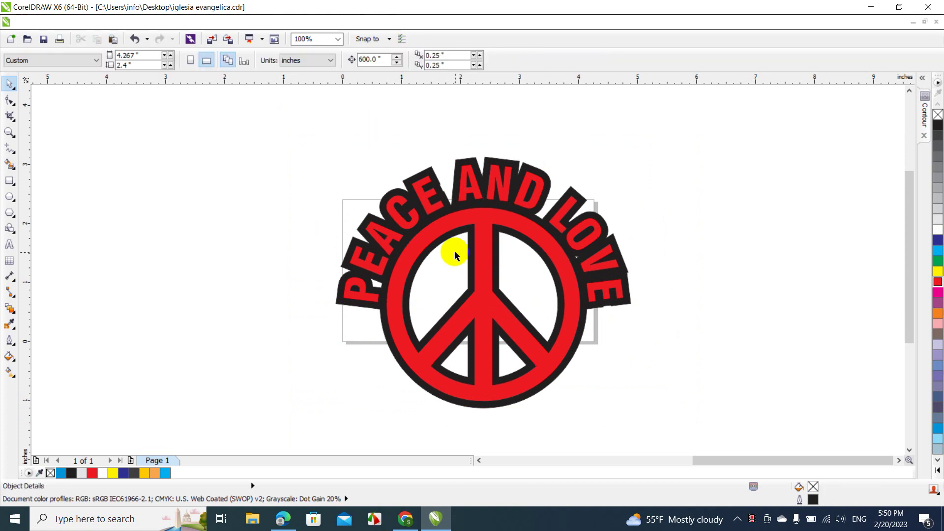
pyautogui.click(450, 217)
pyautogui.moveTo(450, 217); pyautogui.dragTo(755, 192)
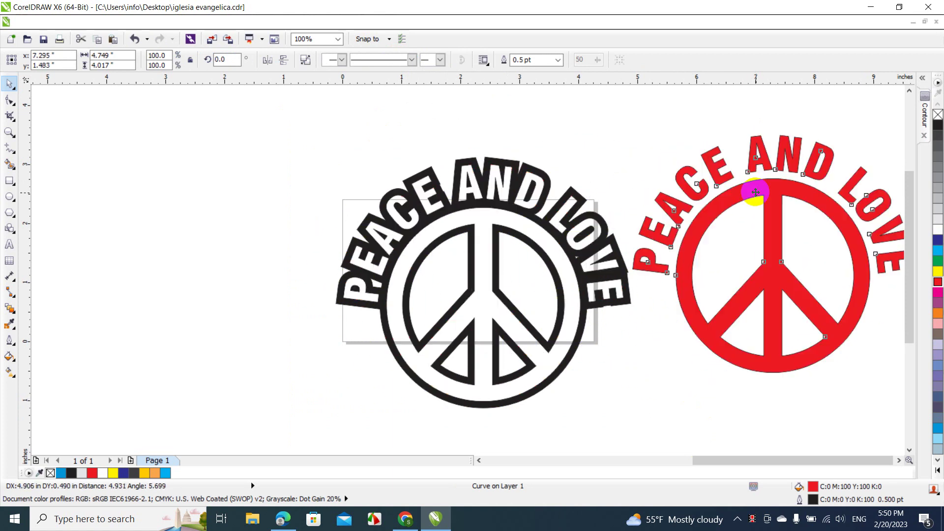
# Step: Fill the red shape black with no outline, and fill the hollow contour yellow with no outline
pyautogui.rightClick(937, 116)
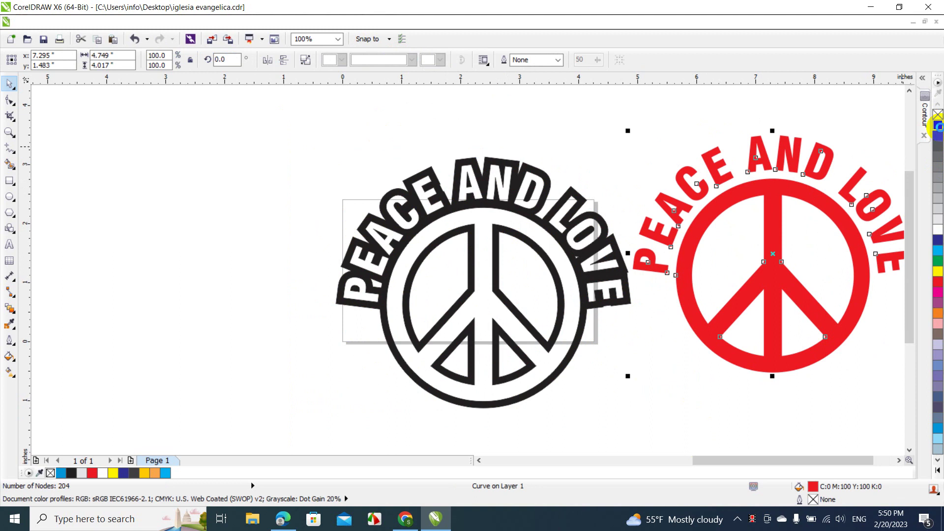
pyautogui.click(937, 126)
pyautogui.click(537, 206)
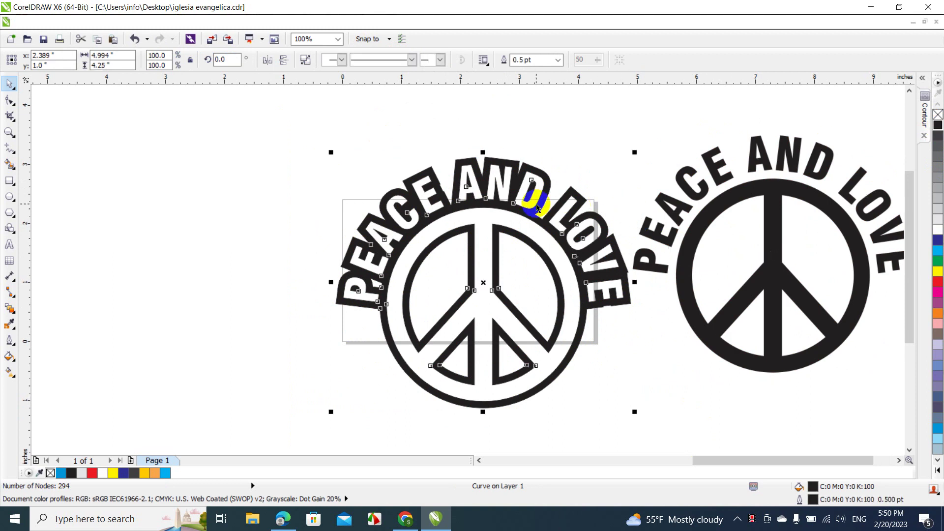
pyautogui.click(938, 271)
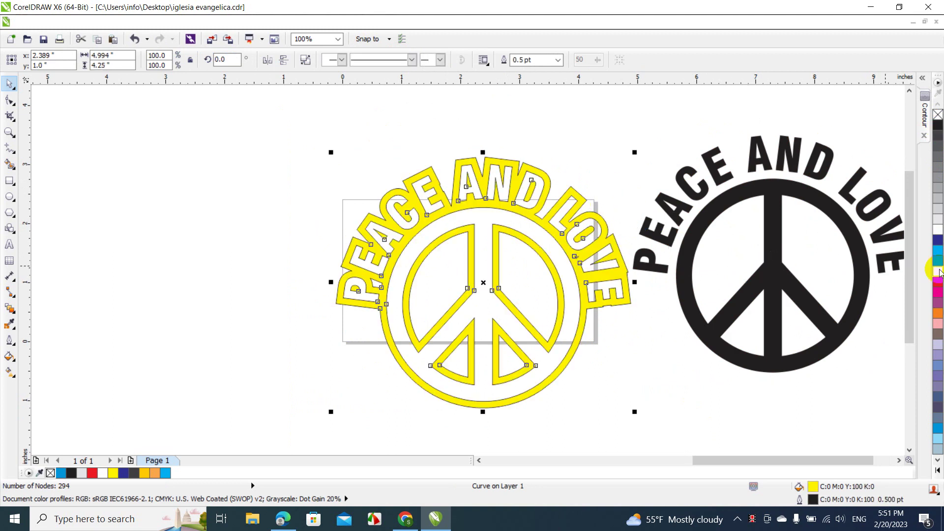
pyautogui.rightClick(937, 116)
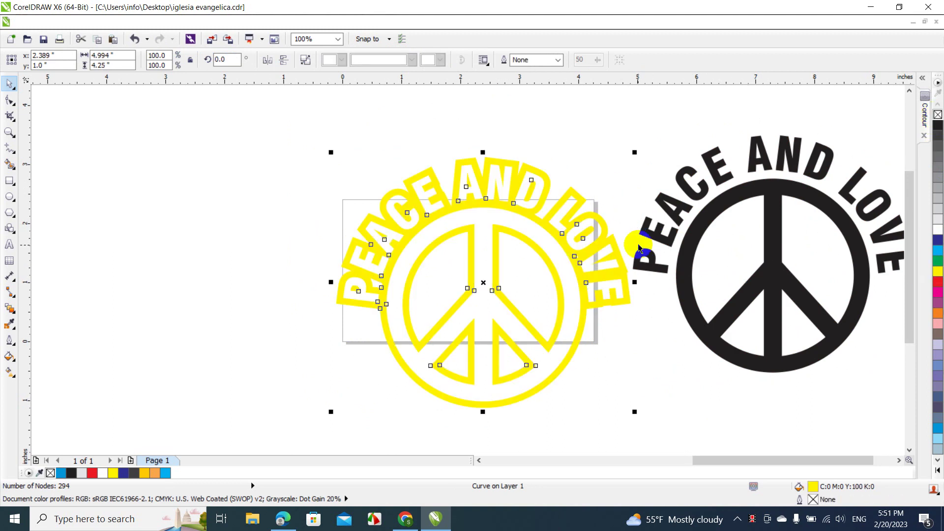
# Step: Zoom to fit all objects and move the colourful pattern bitmap further right
pyautogui.click(338, 40)
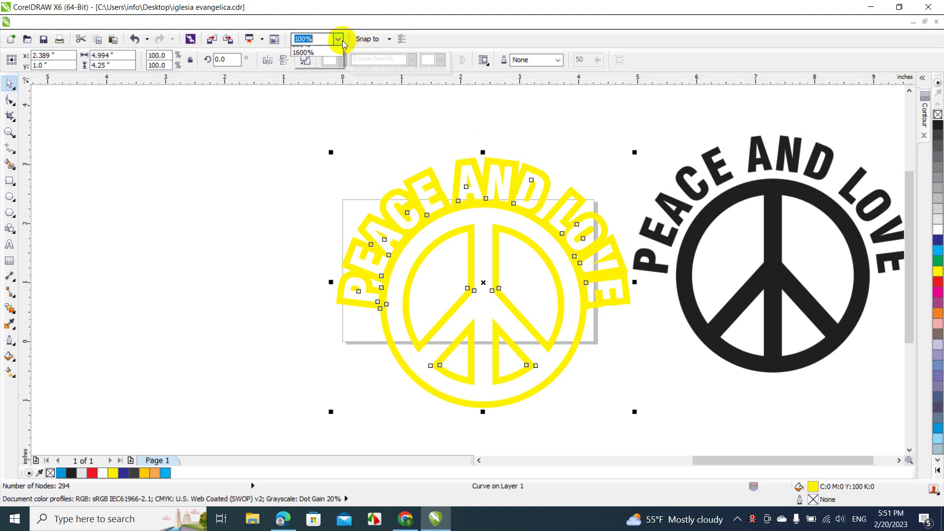
pyautogui.click(308, 51)
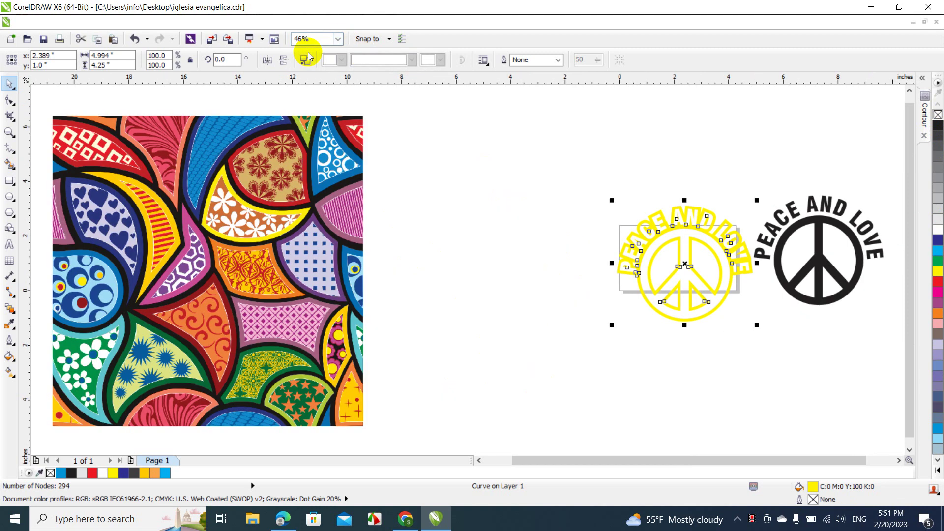
pyautogui.click(219, 289)
pyautogui.moveTo(223, 291); pyautogui.dragTo(397, 288)
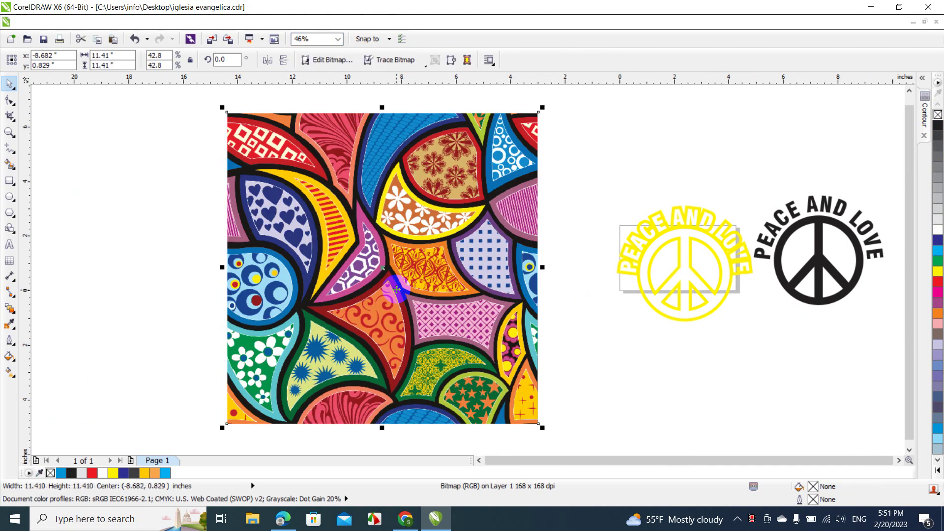
pyautogui.click(152, 243)
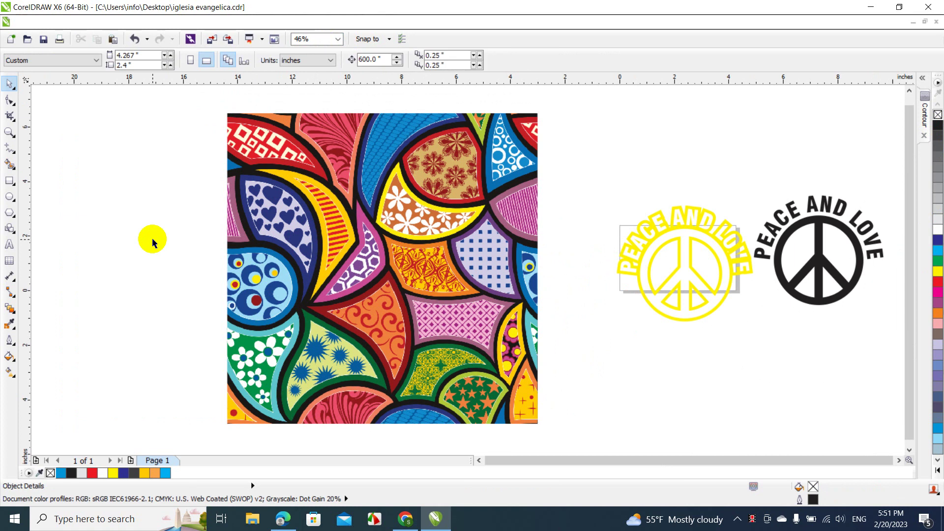
# Step: Place the yellow logo over the pattern's centre and enlarge it to about 224%
pyautogui.click(682, 248)
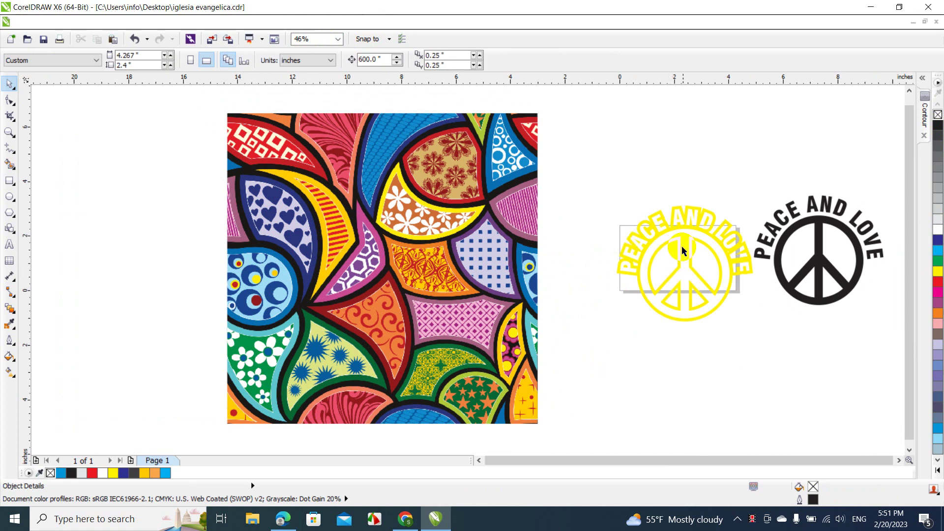
pyautogui.click(679, 240)
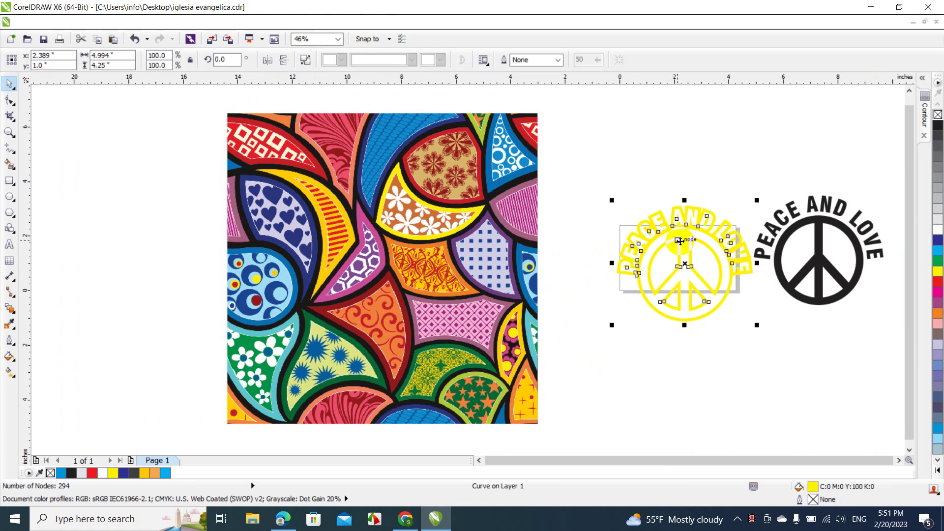
pyautogui.moveTo(679, 241); pyautogui.dragTo(369, 215)
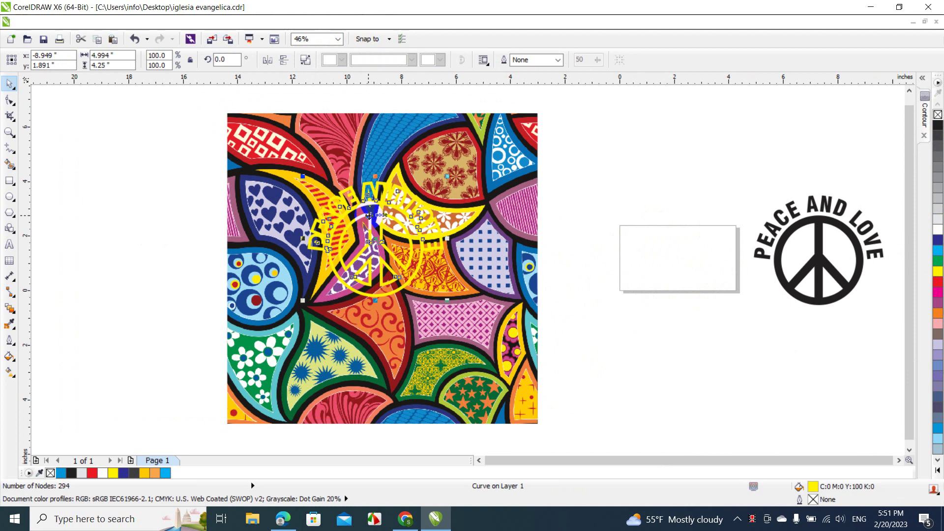
pyautogui.moveTo(448, 300); pyautogui.dragTo(547, 386)
pyautogui.moveTo(302, 176); pyautogui.dragTo(236, 119)
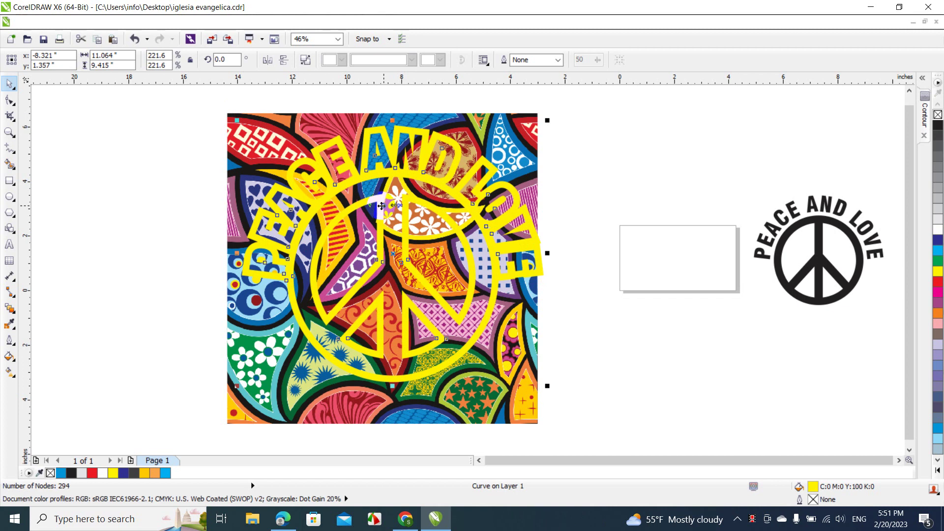
pyautogui.moveTo(382, 202); pyautogui.dragTo(372, 201)
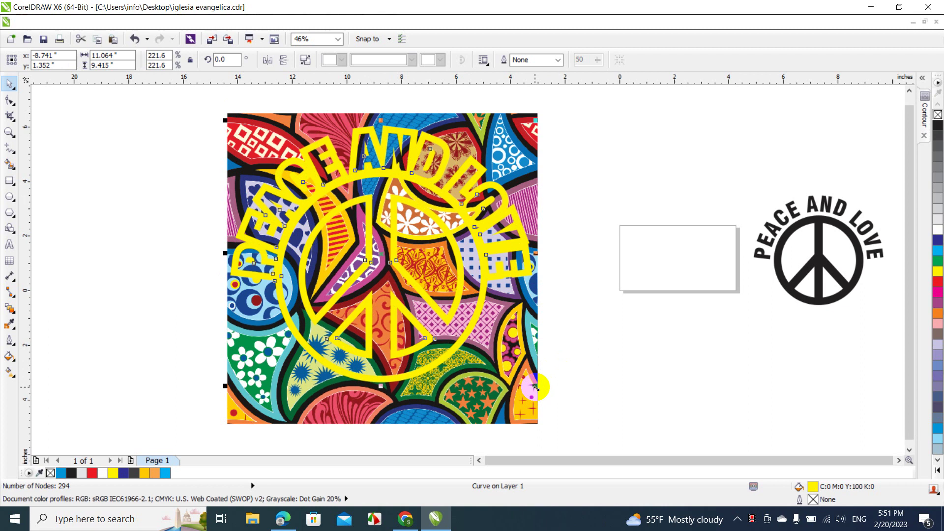
pyautogui.moveTo(535, 386); pyautogui.dragTo(540, 388)
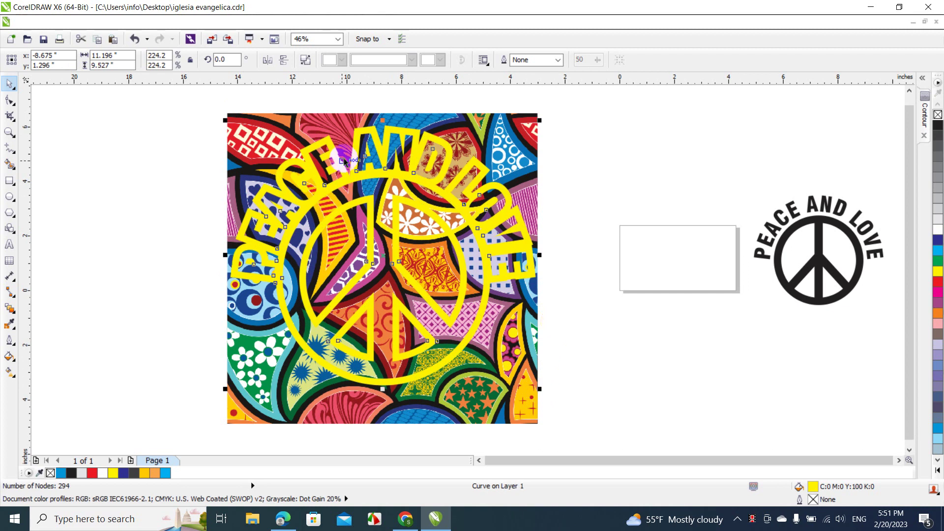
# Step: Shift the yellow logo up slightly on the pattern, then select logo and pattern together
pyautogui.click(185, 160)
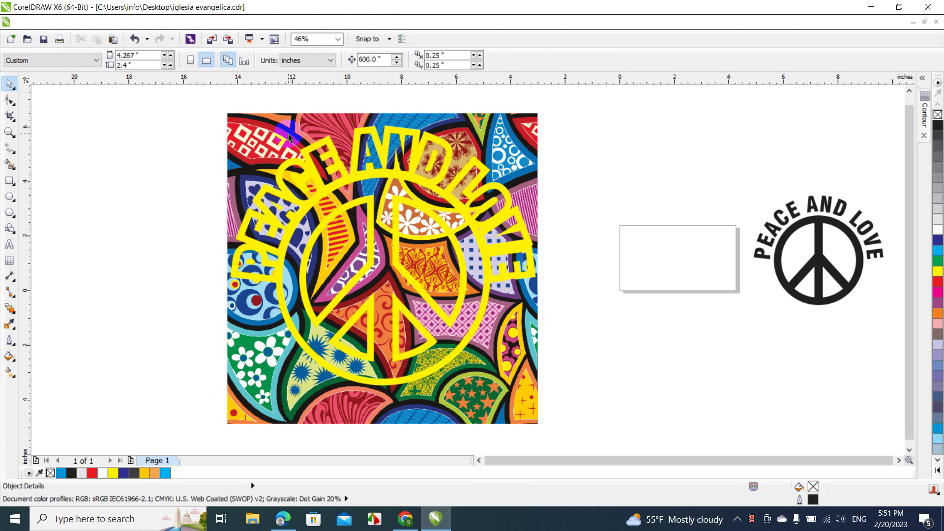
pyautogui.click(301, 158)
pyautogui.click(302, 167)
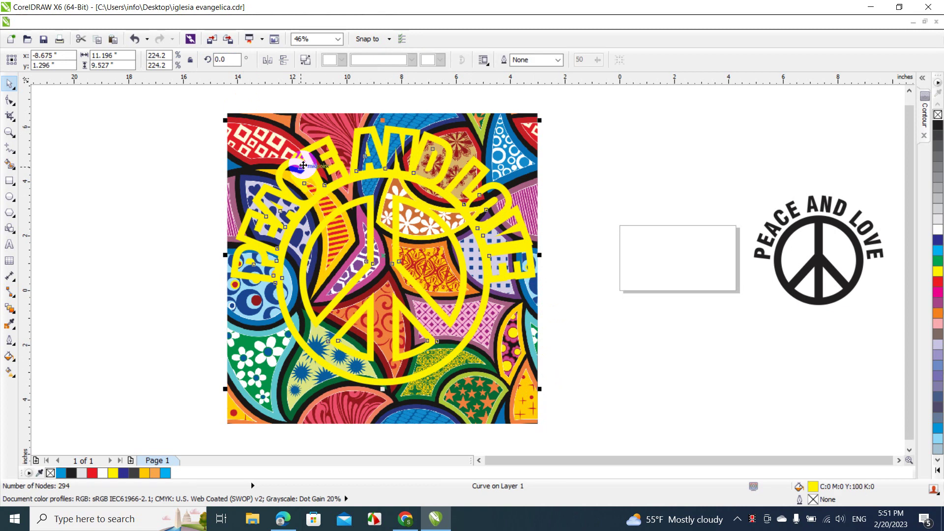
pyautogui.moveTo(304, 165); pyautogui.dragTo(299, 196)
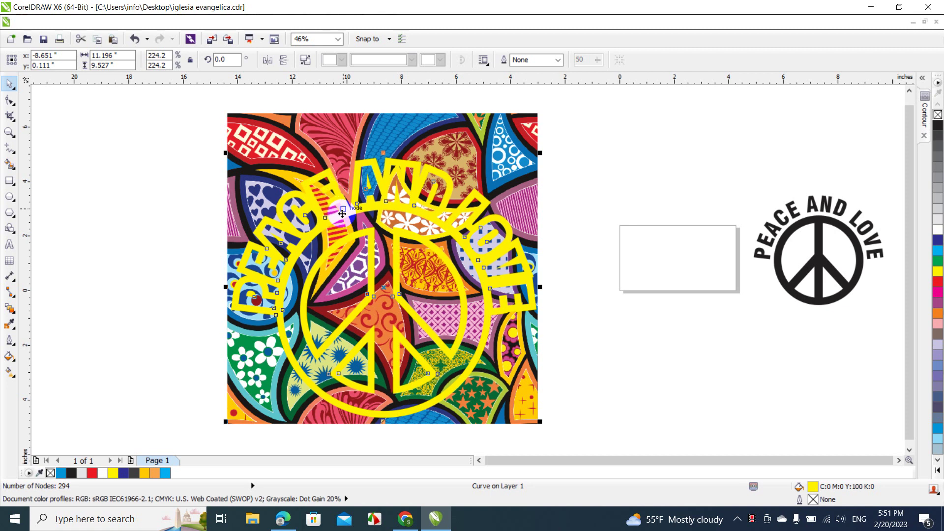
pyautogui.moveTo(210, 100); pyautogui.dragTo(576, 420)
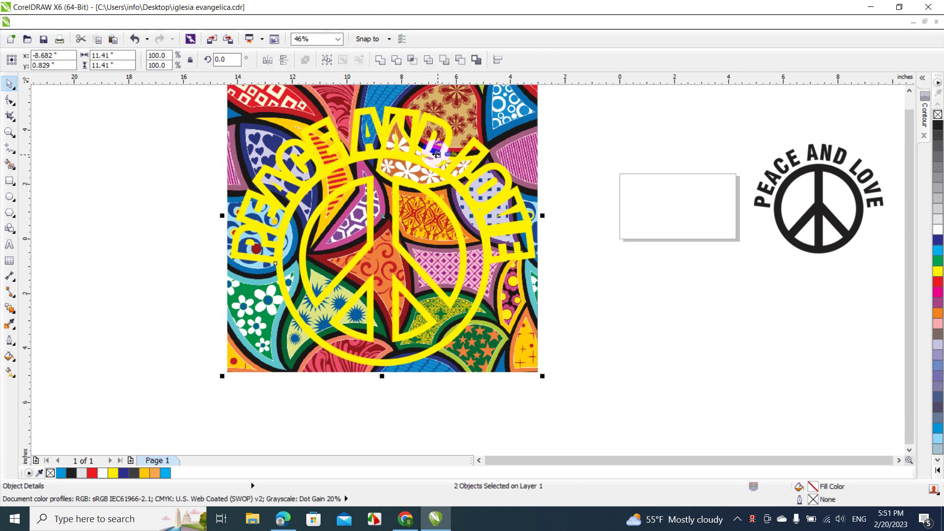
pyautogui.click(612, 206)
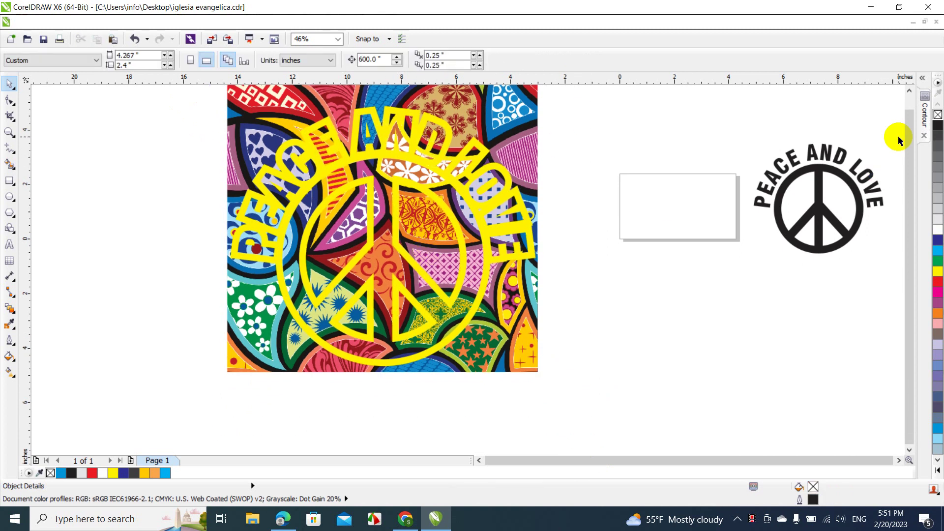
# Step: Trim the logo's shape out of the pattern bitmap
pyautogui.moveTo(910, 130); pyautogui.dragTo(910, 116)
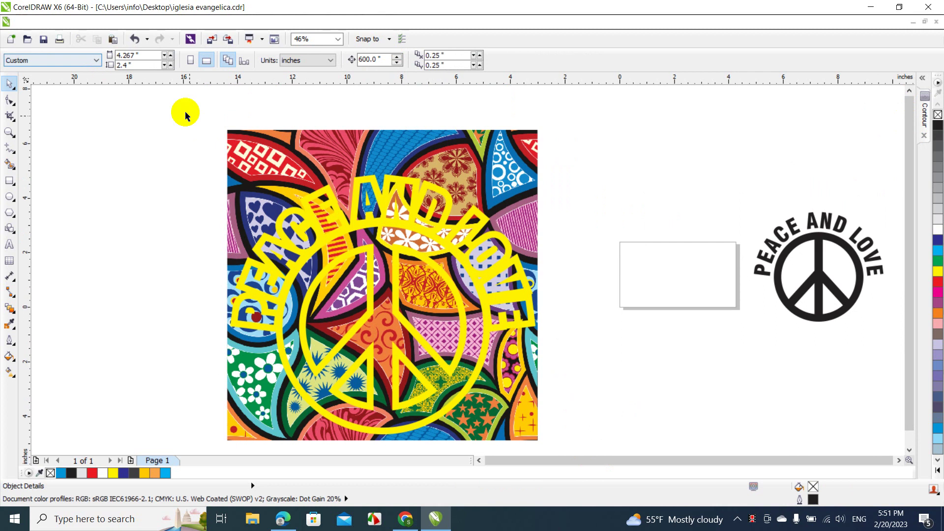
pyautogui.moveTo(195, 123); pyautogui.dragTo(575, 430)
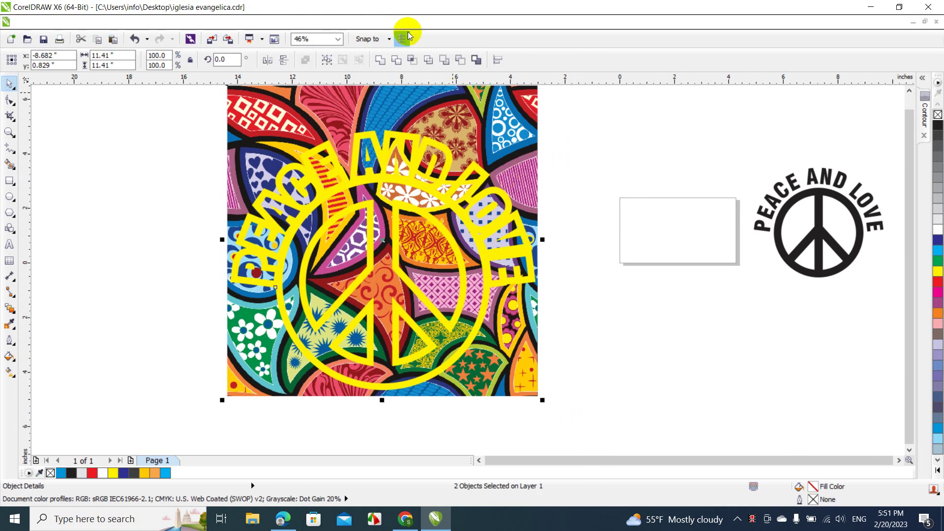
pyautogui.click(399, 61)
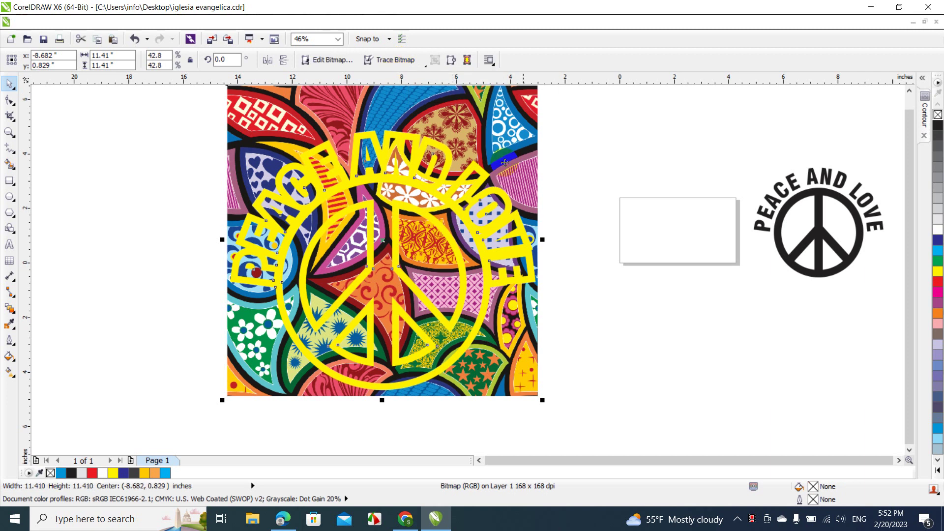
pyautogui.click(609, 189)
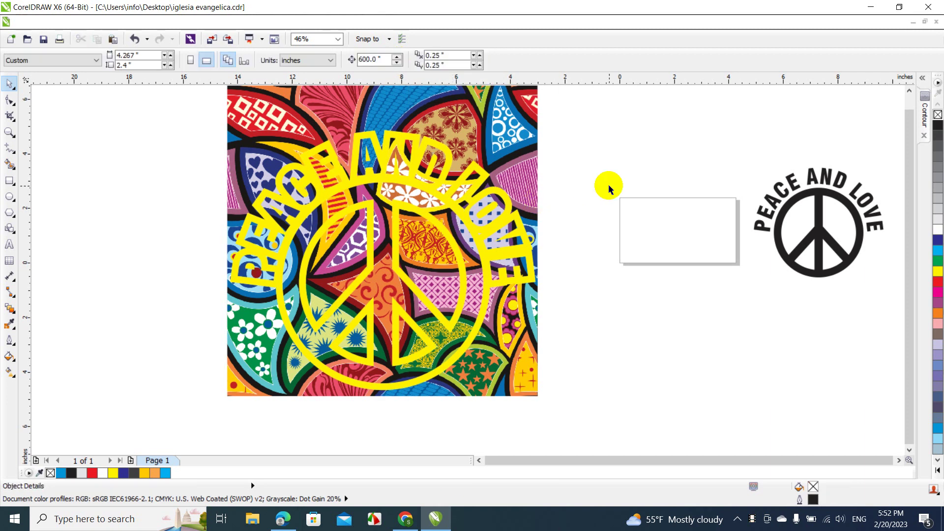
# Step: Move the yellow logo off the pattern to the right and the trimmed bitmap left
pyautogui.click(485, 180)
pyautogui.press('F10')
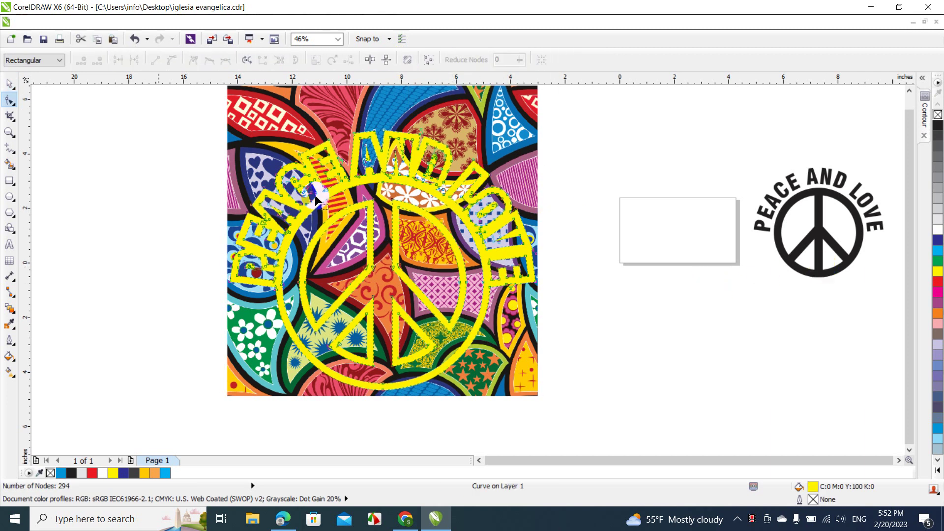
pyautogui.click(15, 77)
pyautogui.click(10, 81)
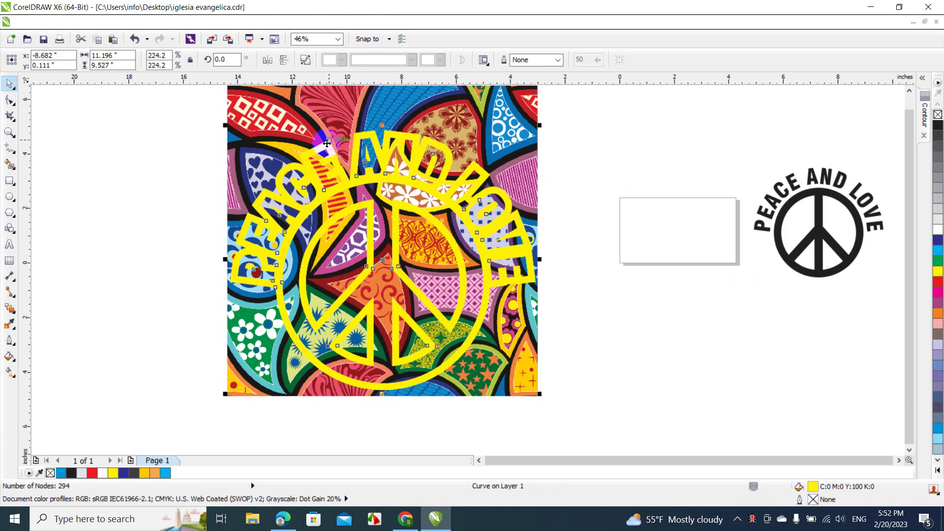
pyautogui.moveTo(327, 143); pyautogui.dragTo(647, 231)
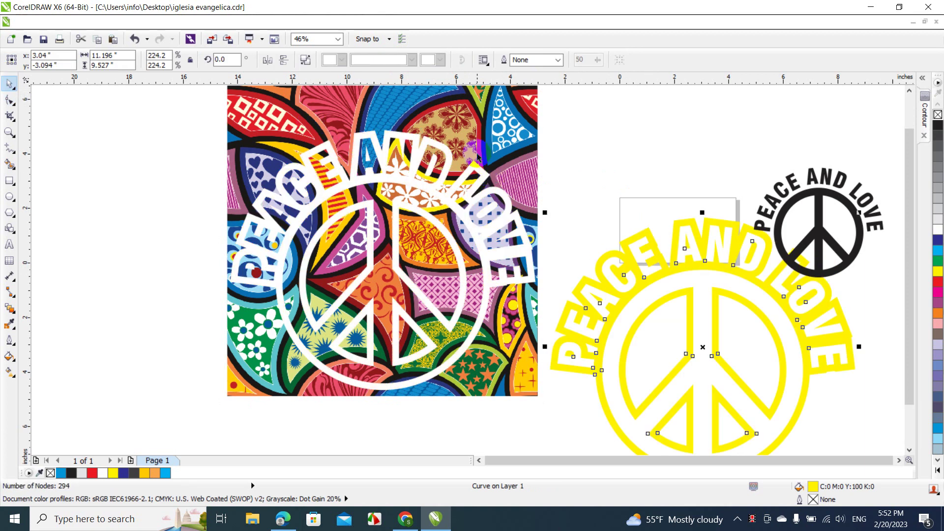
pyautogui.moveTo(387, 174); pyautogui.dragTo(260, 203)
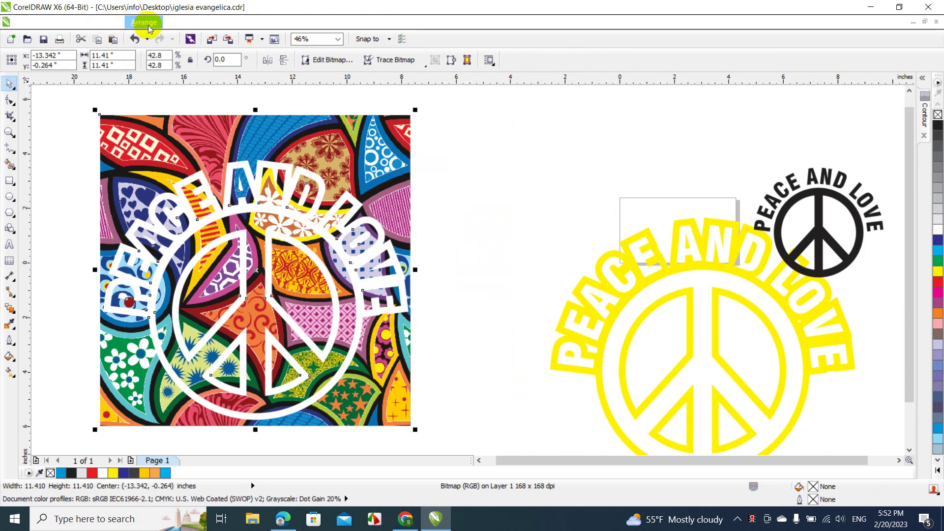
# Step: Break the trimmed pattern bitmap apart and delete its outer and inner leftover pieces
pyautogui.click(148, 25)
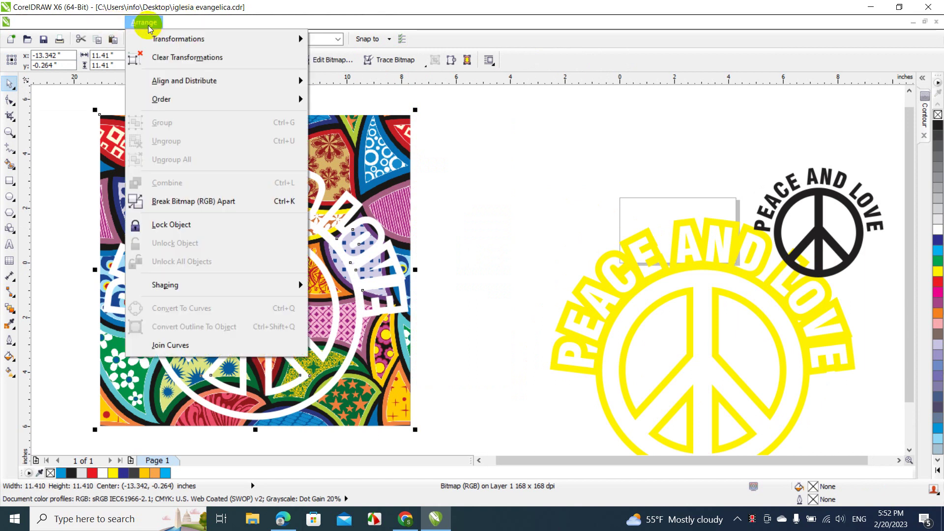
pyautogui.click(198, 201)
pyautogui.click(414, 122)
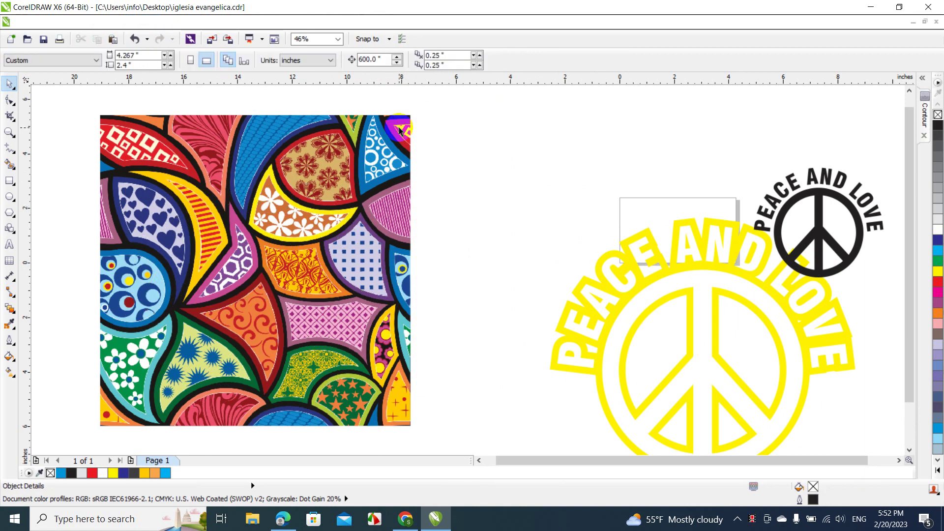
pyautogui.click(399, 130)
pyautogui.press('Delete')
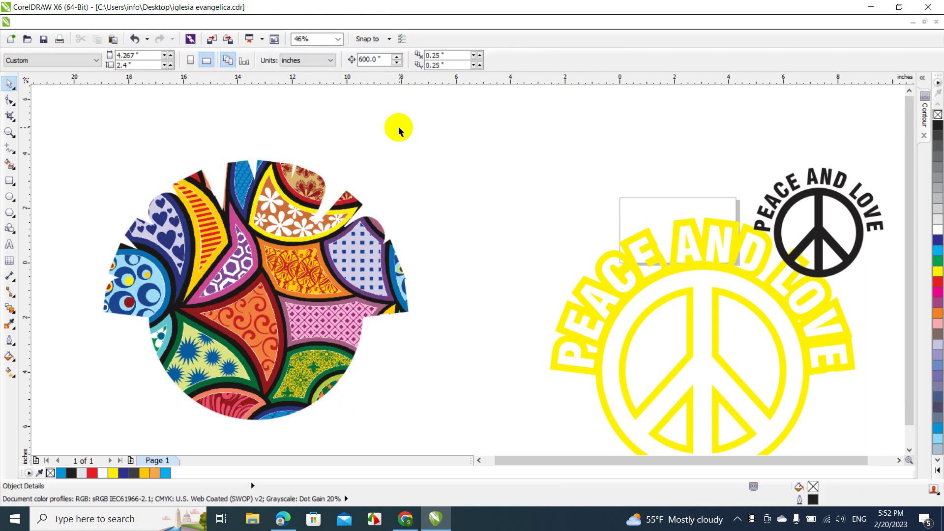
pyautogui.click(325, 186)
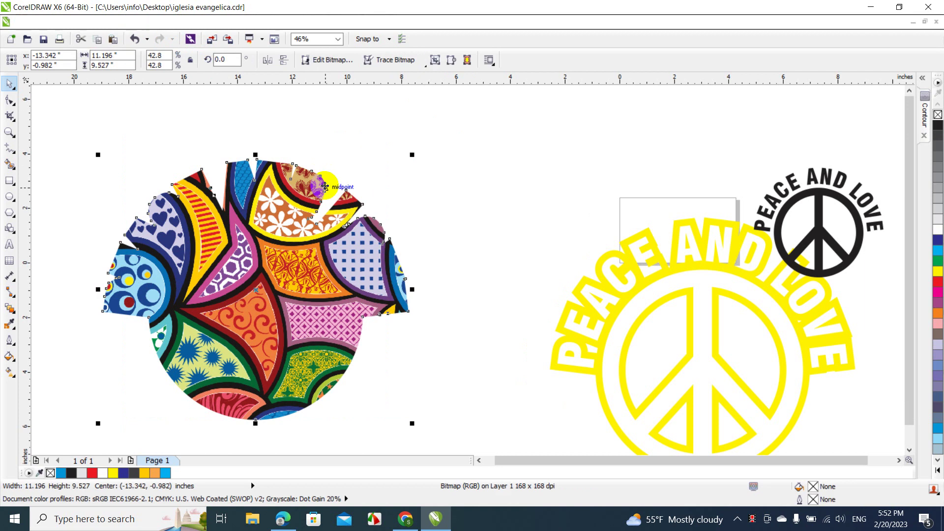
pyautogui.moveTo(325, 186); pyautogui.dragTo(532, 164)
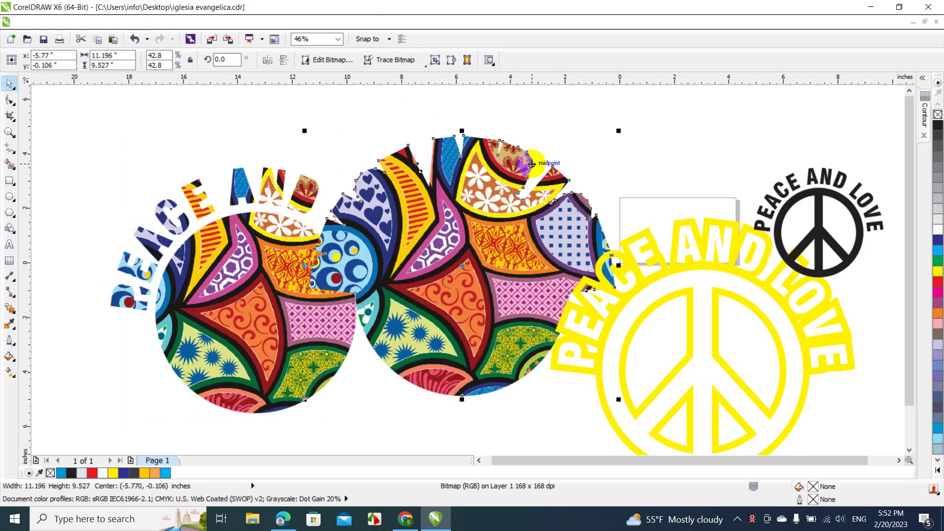
pyautogui.press('Delete')
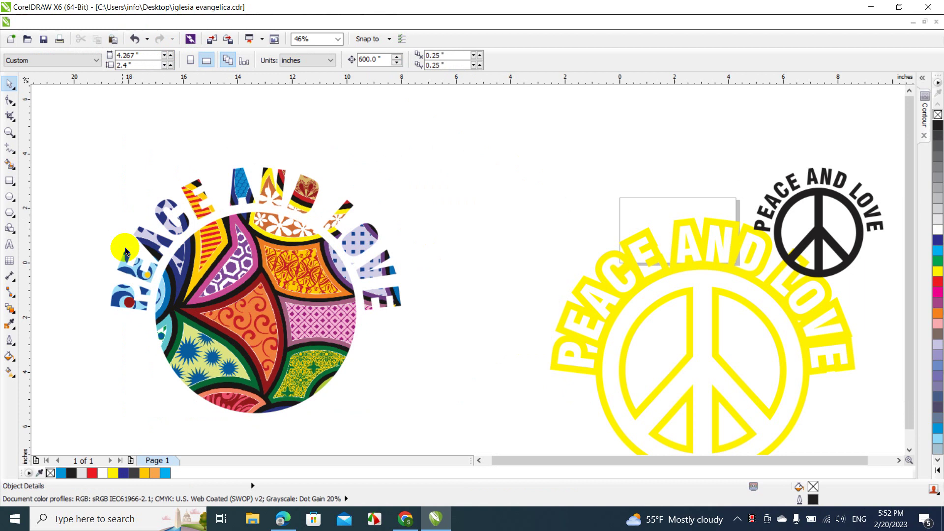
pyautogui.click(192, 305)
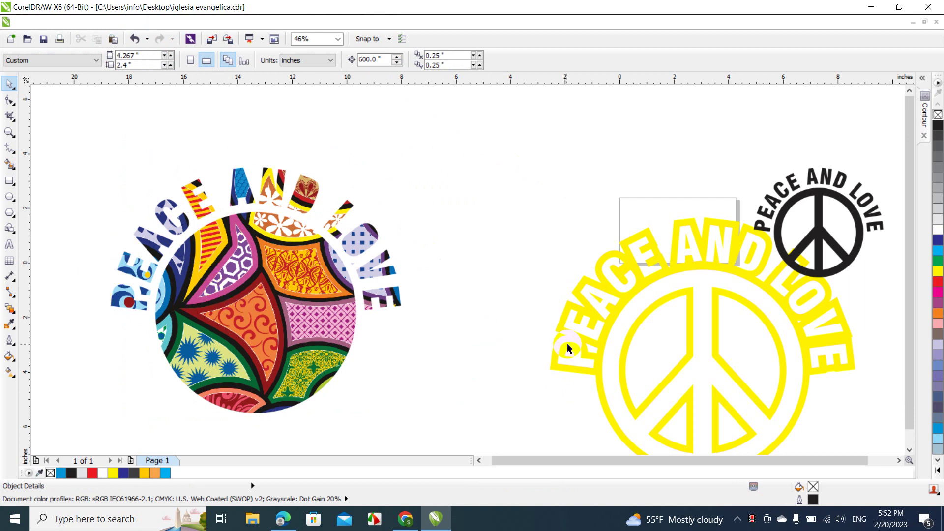
# Step: Move the outlined peace symbol up-left toward the pattern and fill it red
pyautogui.click(653, 274)
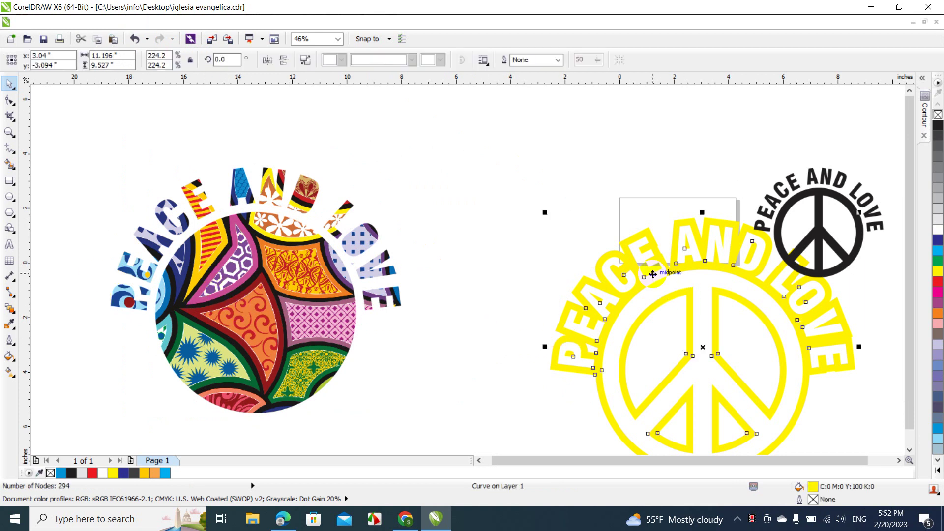
pyautogui.press('F10')
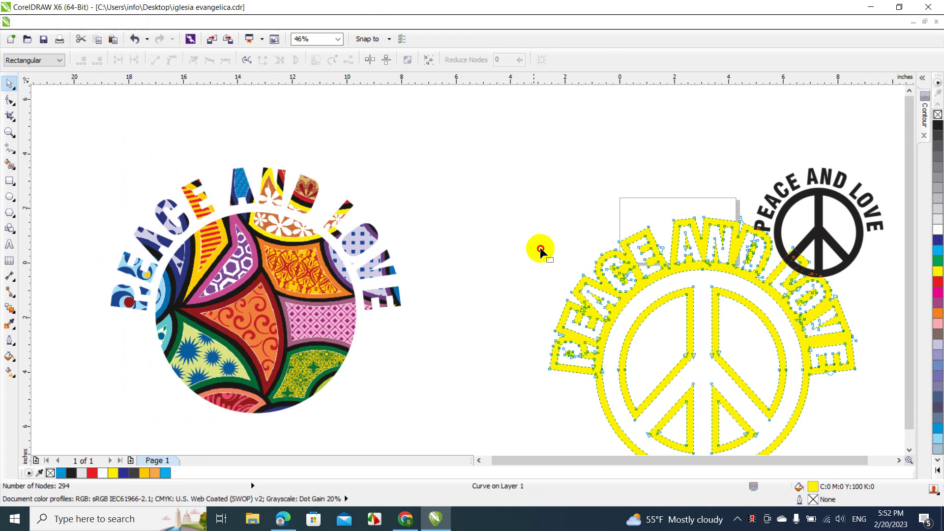
pyautogui.click(5, 85)
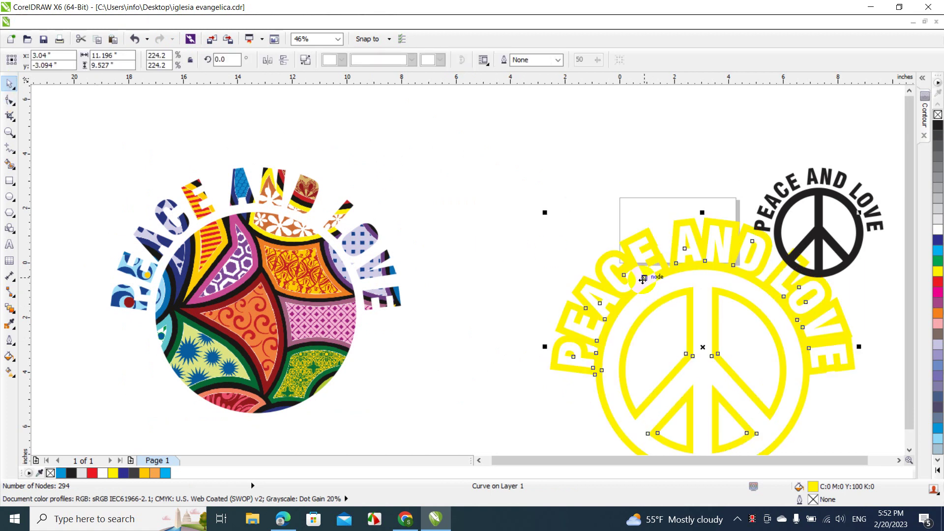
pyautogui.moveTo(642, 279); pyautogui.dragTo(534, 235)
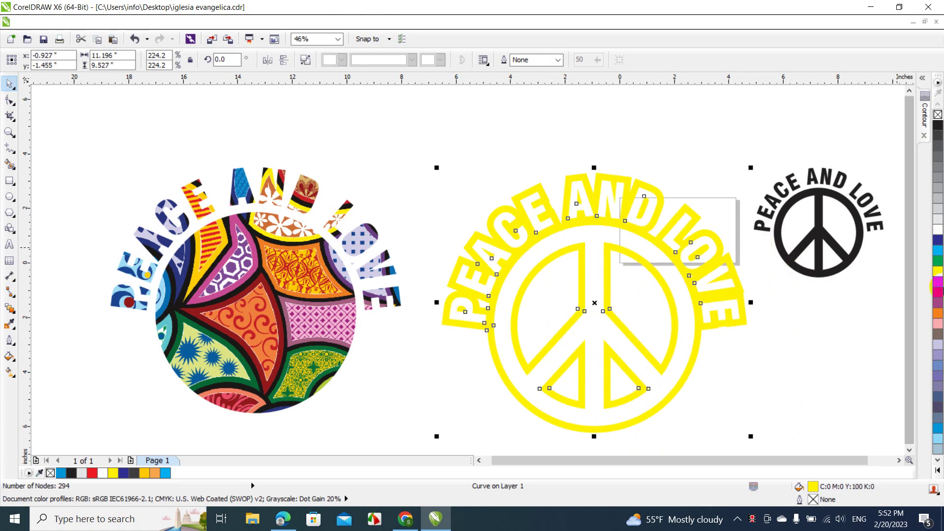
pyautogui.click(938, 281)
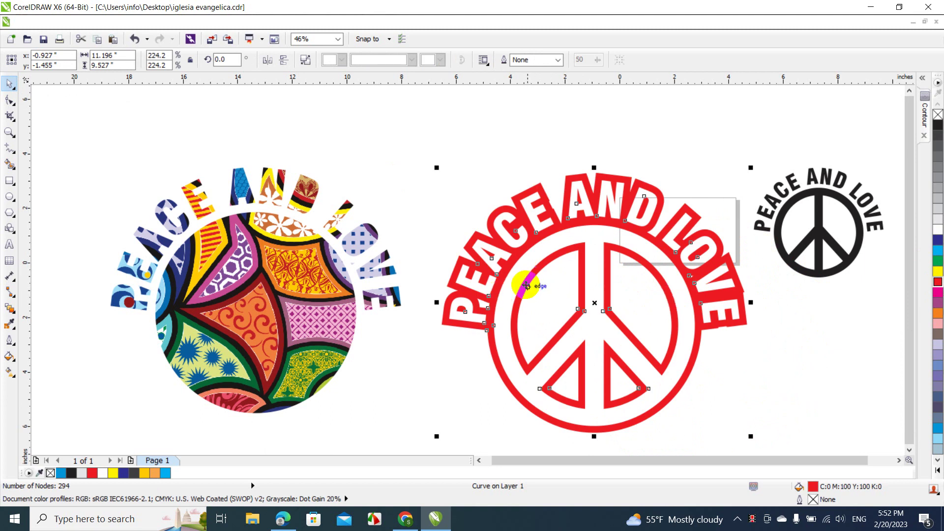
pyautogui.click(202, 288)
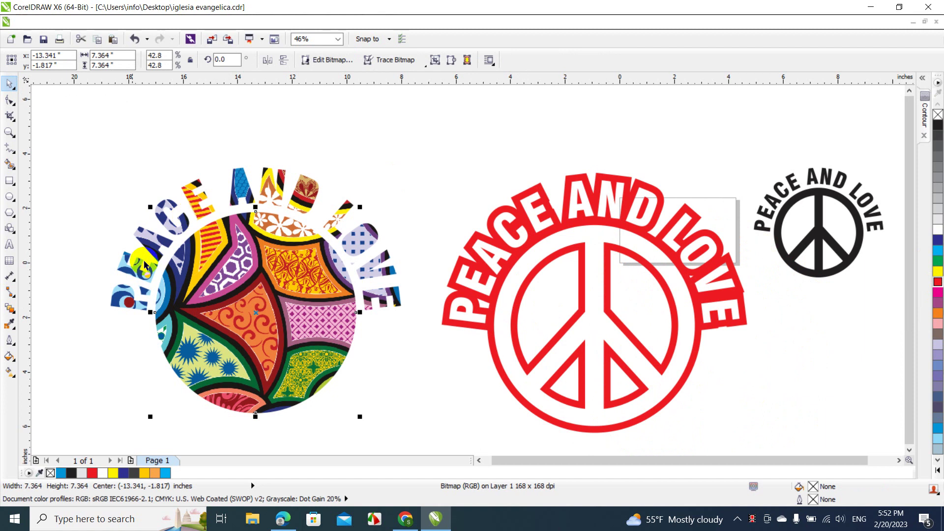
# Step: Shift-select every patterned letter piece of PEACE AND LOVE along the arc and weld them
pyautogui.click(115, 228)
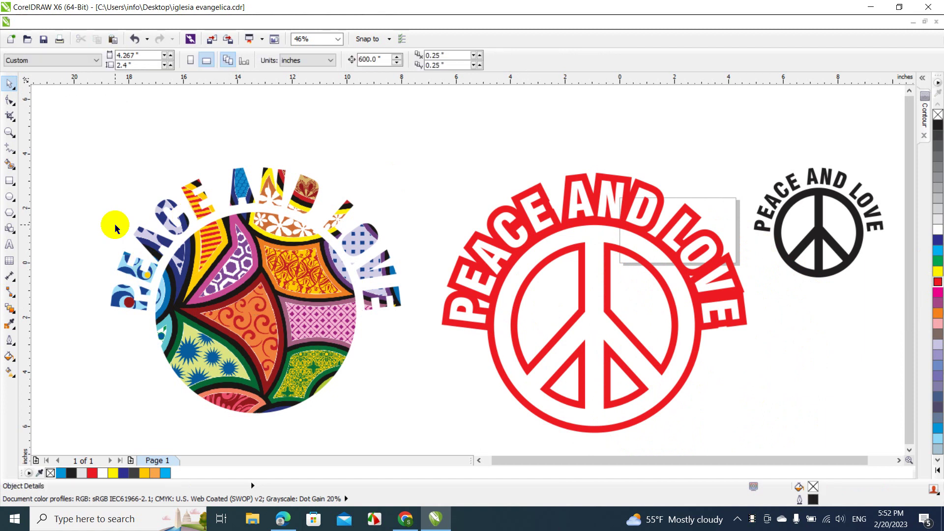
pyautogui.click(145, 295)
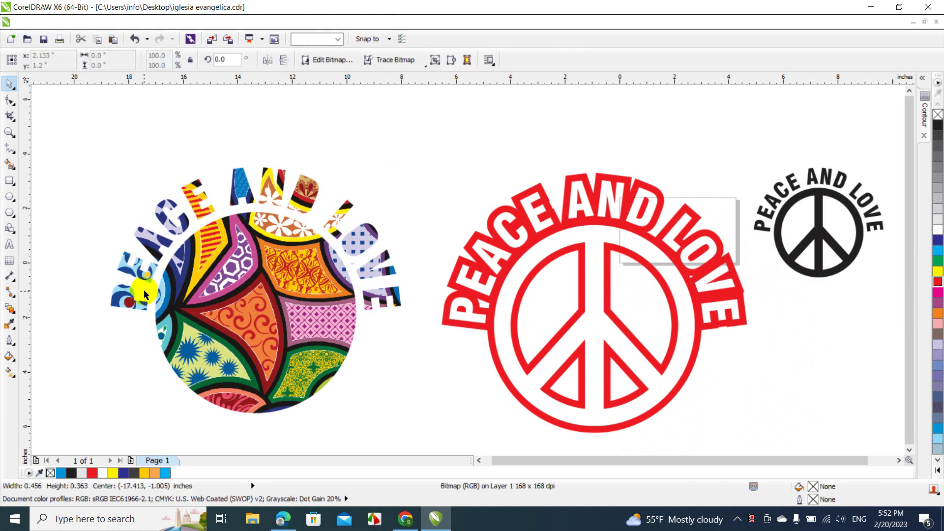
pyautogui.click(144, 305)
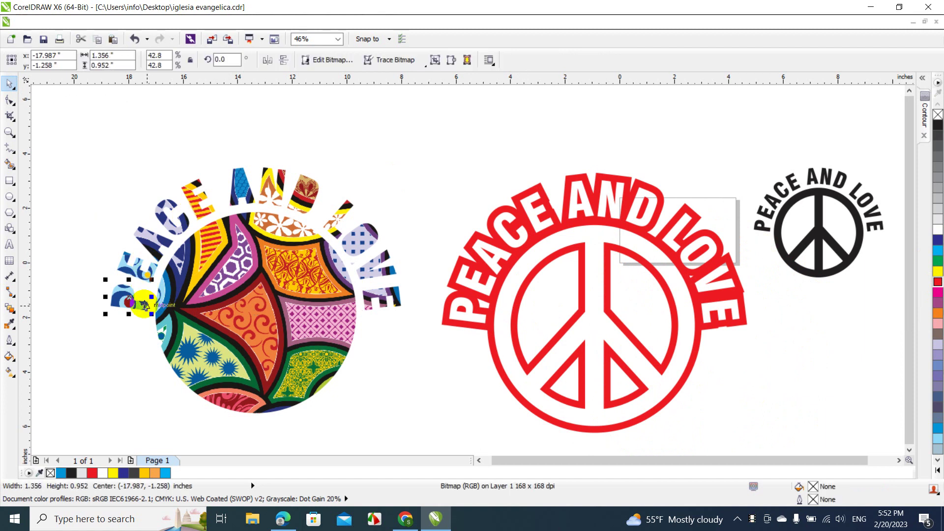
pyautogui.keyDown('shift'); pyautogui.click(153, 273); pyautogui.keyUp('shift')
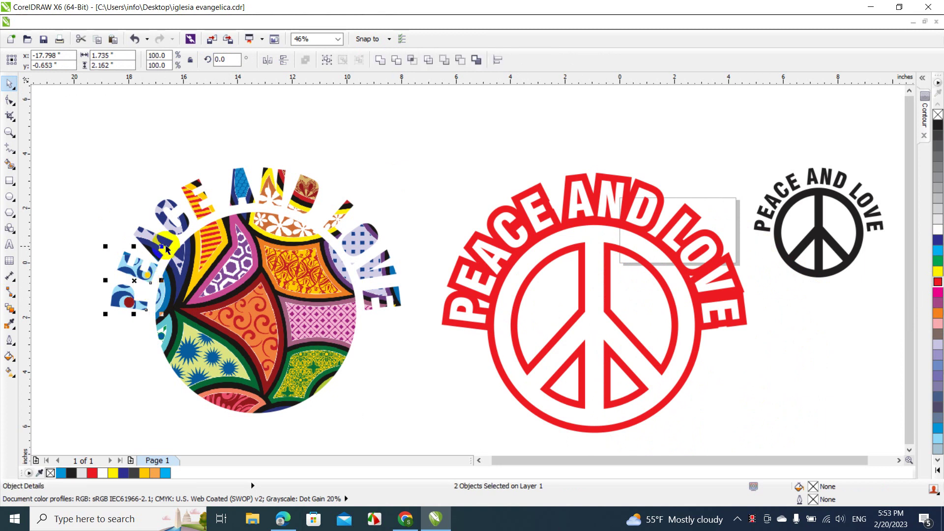
pyautogui.keyDown('shift'); pyautogui.click(186, 222); pyautogui.keyUp('shift')
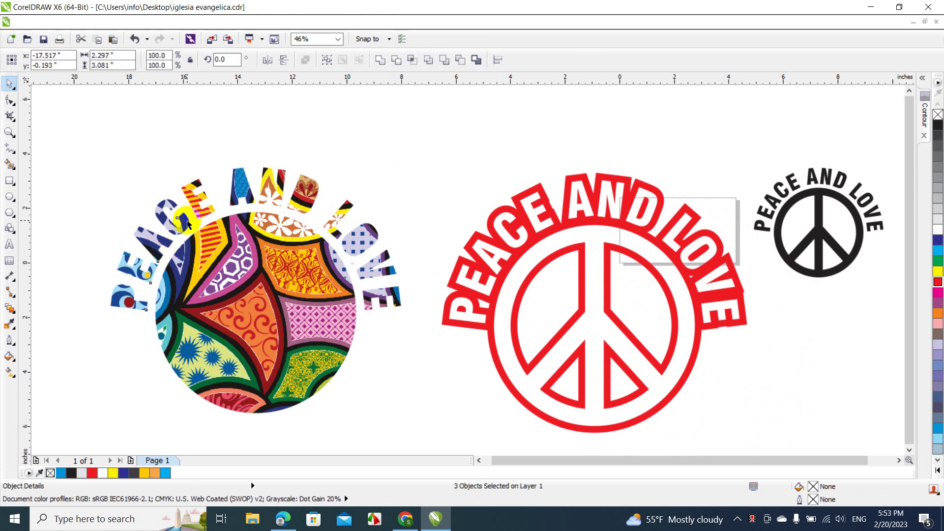
pyautogui.keyDown('shift'); pyautogui.click(209, 216); pyautogui.keyUp('shift')
pyautogui.keyDown('shift'); pyautogui.click(242, 203); pyautogui.keyUp('shift')
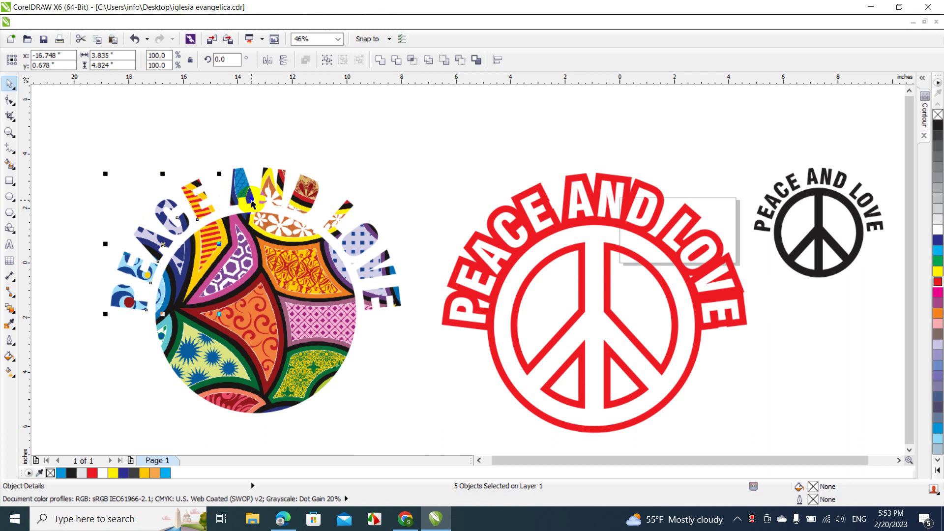
pyautogui.keyDown('shift'); pyautogui.click(278, 199); pyautogui.keyUp('shift')
pyautogui.keyDown('shift'); pyautogui.click(306, 220); pyautogui.keyUp('shift')
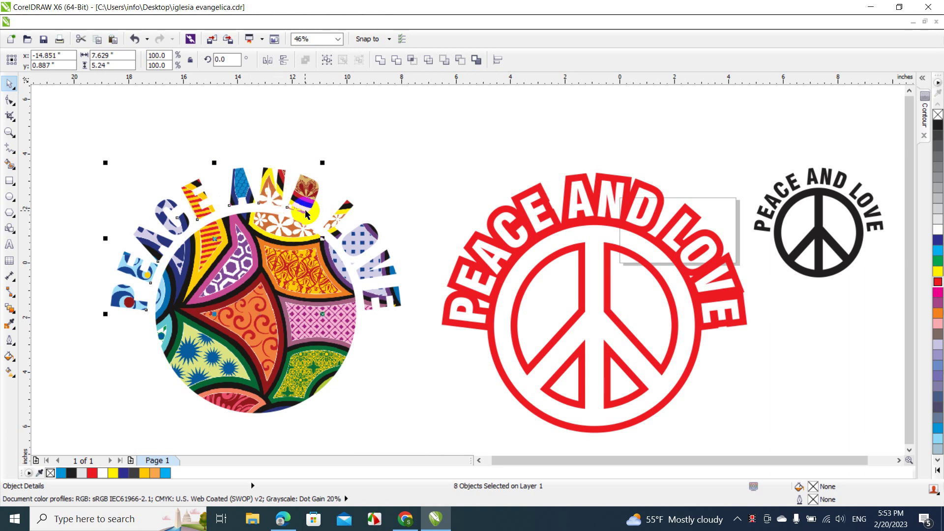
pyautogui.keyDown('shift'); pyautogui.click(327, 231); pyautogui.keyUp('shift')
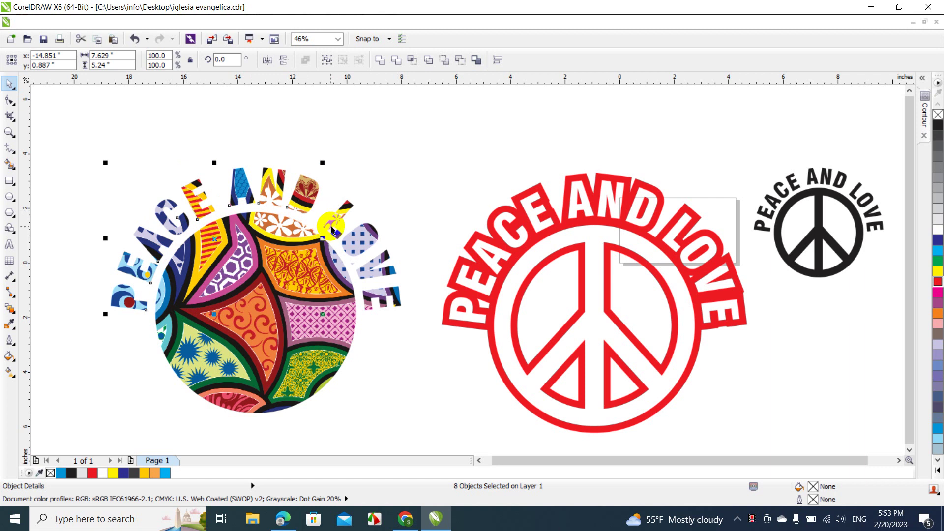
pyautogui.keyDown('shift'); pyautogui.click(353, 259); pyautogui.keyUp('shift')
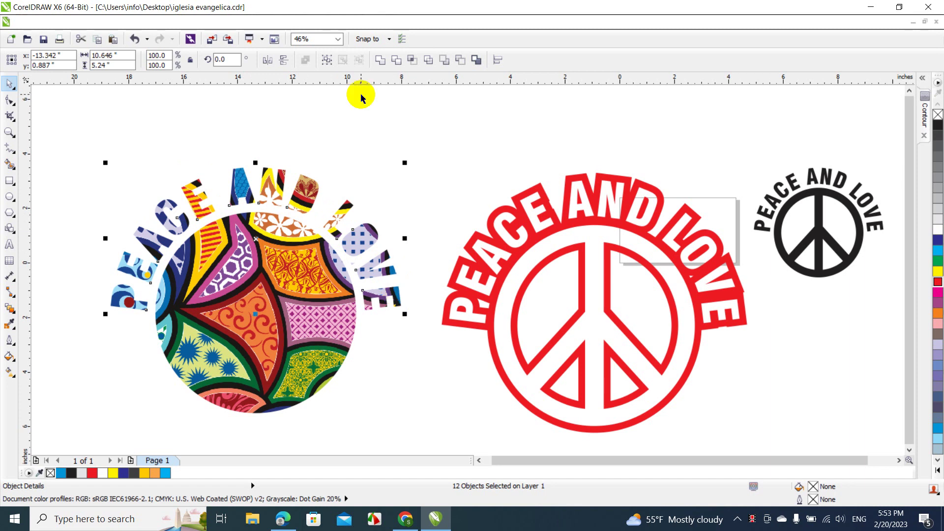
pyautogui.click(379, 61)
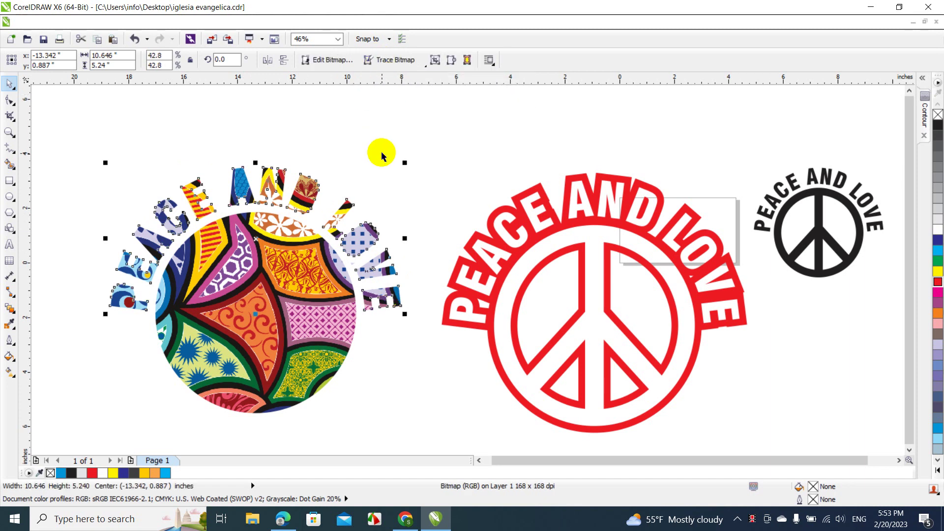
pyautogui.click(381, 155)
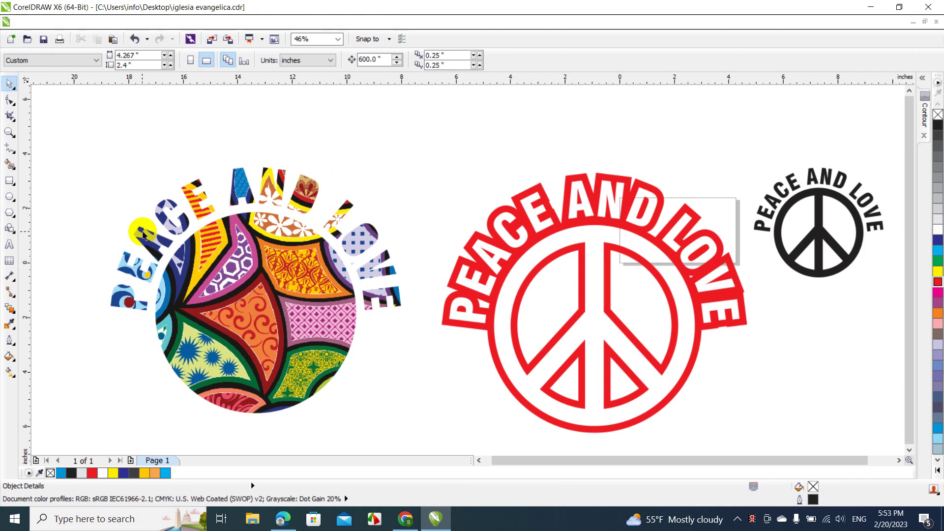
# Step: Box-select the letter pieces on the left side of the arc and weld them together
pyautogui.moveTo(82, 177); pyautogui.dragTo(162, 353)
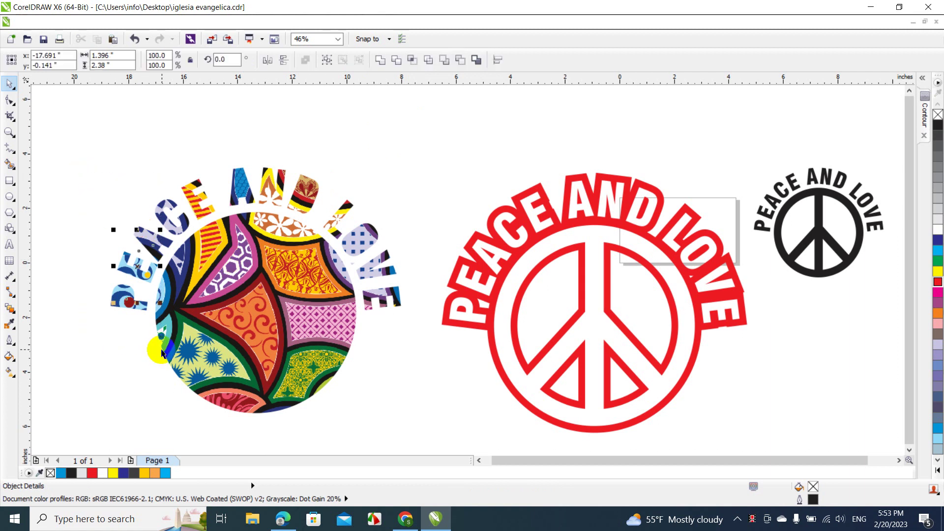
pyautogui.keyDown('shift'); pyautogui.click(162, 207); pyautogui.keyUp('shift')
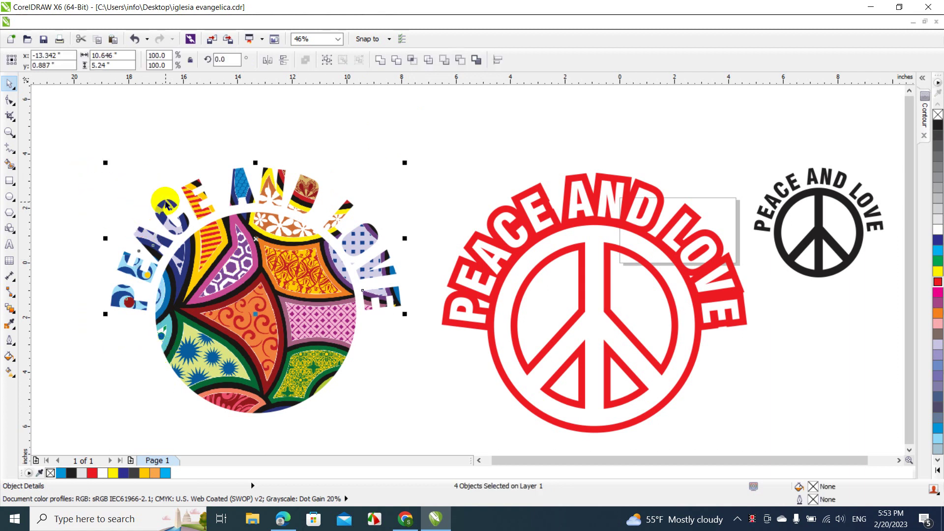
pyautogui.click(395, 60)
pyautogui.moveTo(89, 204); pyautogui.dragTo(161, 332)
pyautogui.press('Escape')
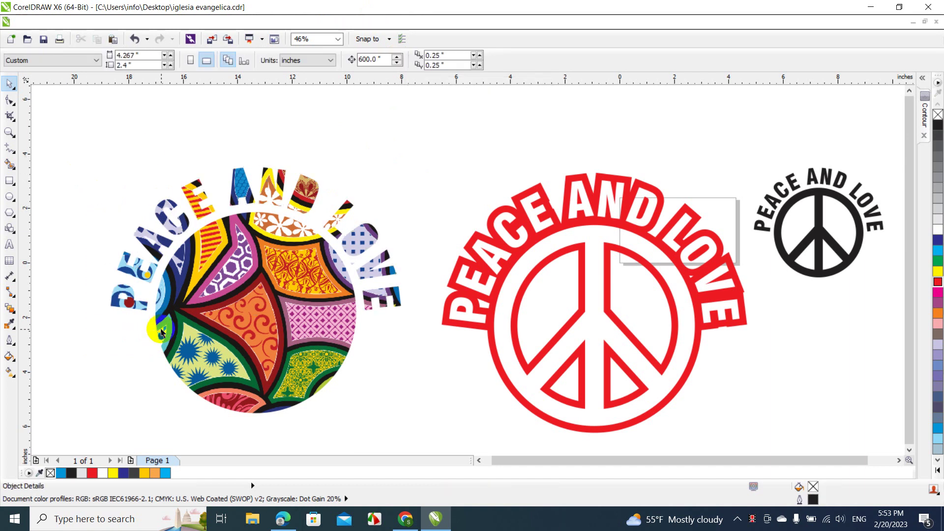
# Step: Merge the pattern pieces along the top of the text arc into one object
pyautogui.moveTo(204, 136); pyautogui.dragTo(356, 223)
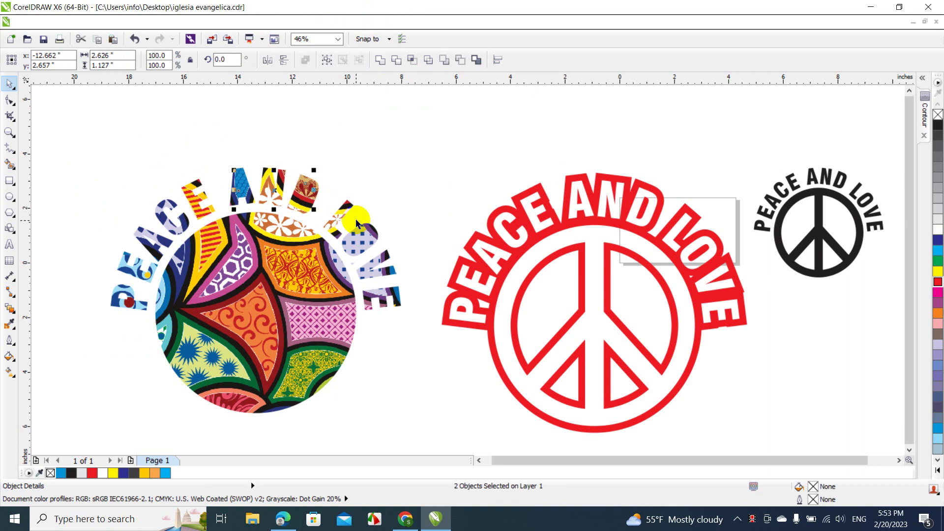
pyautogui.keyDown('shift'); pyautogui.click(200, 186); pyautogui.keyUp('shift')
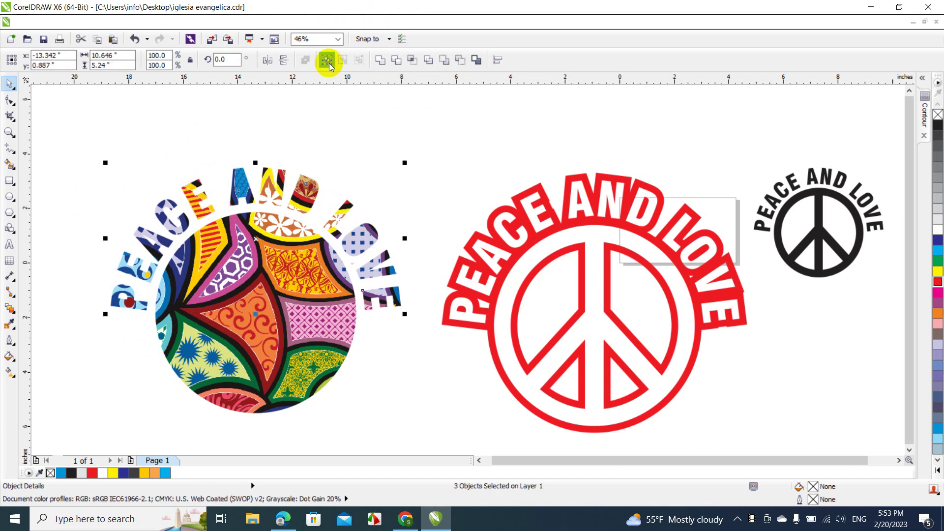
pyautogui.click(397, 65)
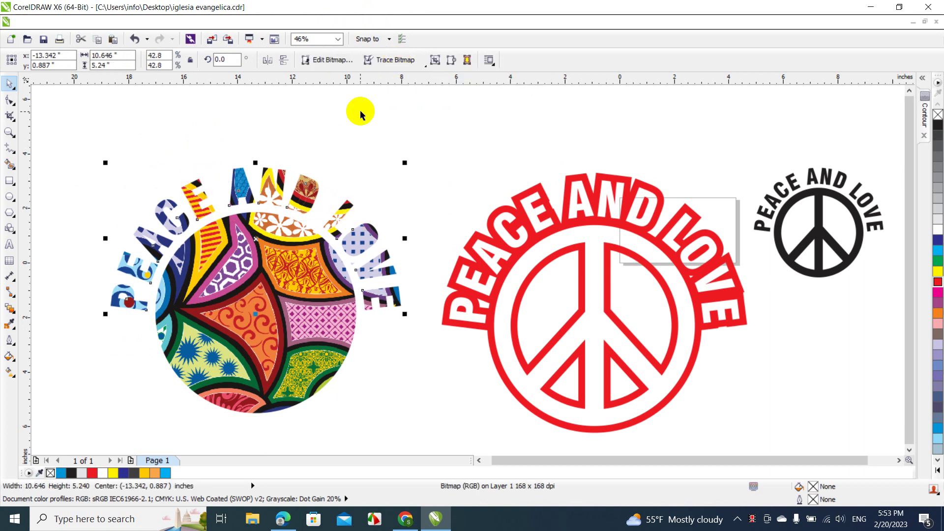
pyautogui.click(360, 113)
pyautogui.moveTo(218, 140); pyautogui.dragTo(332, 220)
pyautogui.click(332, 219)
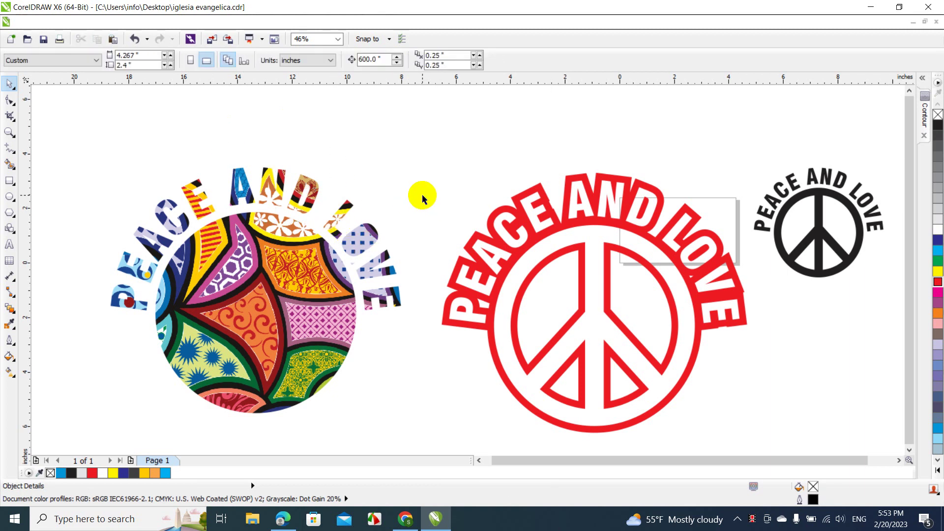
# Step: Merge the pieces around the LOVE letters, including the O, into one object
pyautogui.moveTo(422, 196); pyautogui.dragTo(350, 259)
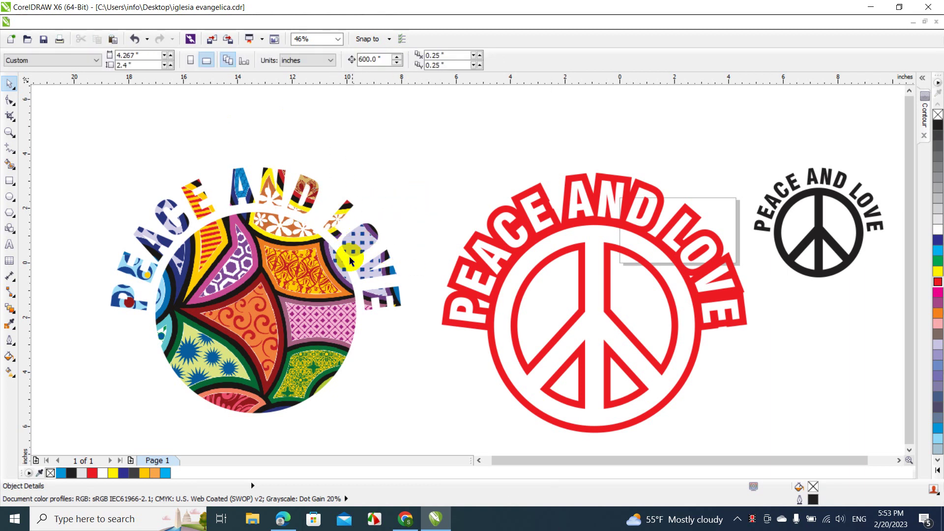
pyautogui.moveTo(399, 213); pyautogui.dragTo(340, 266)
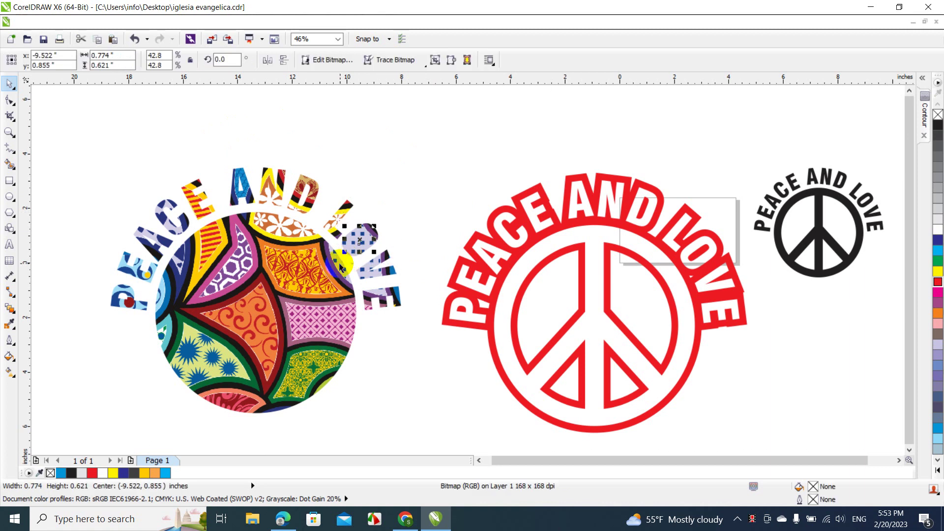
pyautogui.keyDown('shift'); pyautogui.click(367, 270); pyautogui.keyUp('shift')
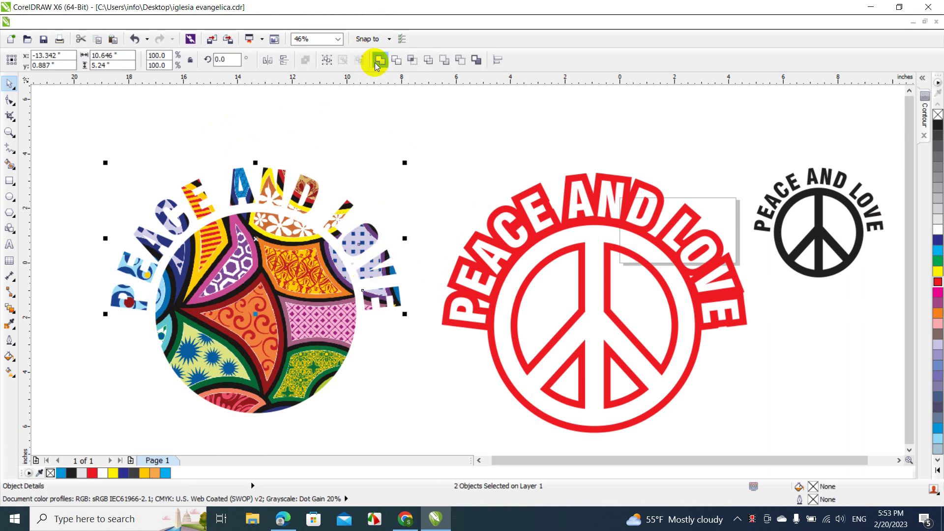
pyautogui.click(396, 59)
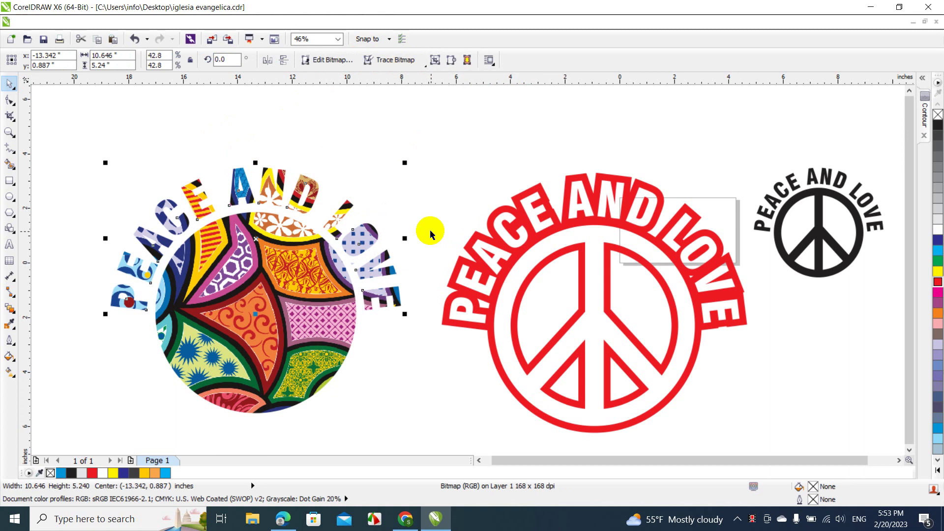
pyautogui.click(417, 218)
pyautogui.click(358, 237)
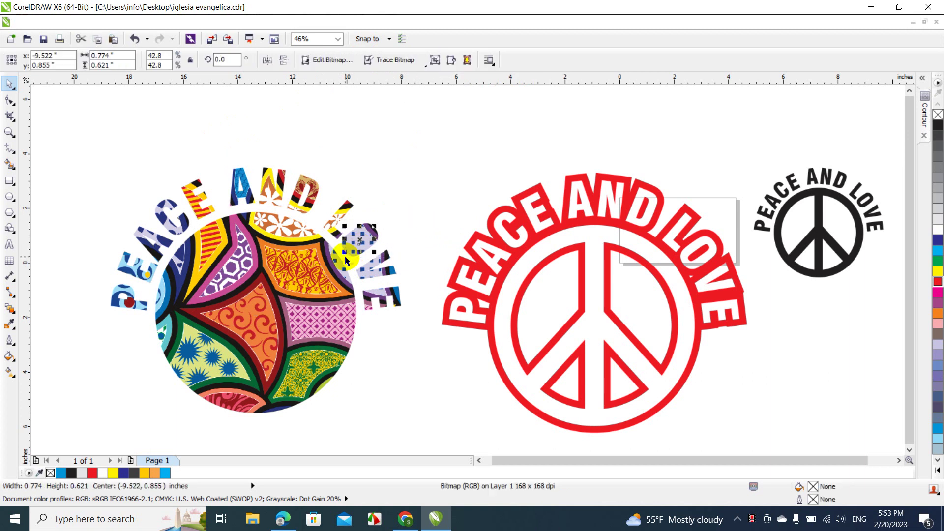
pyautogui.press('Escape')
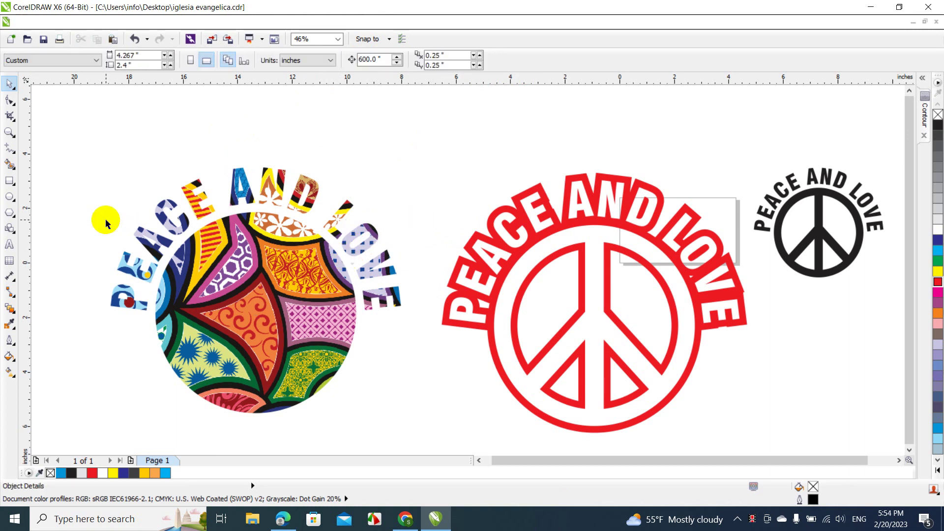
# Step: Trim the peace sign shape out of the circle's pattern pieces and delete the leftover pieces
pyautogui.moveTo(101, 217); pyautogui.dragTo(387, 413)
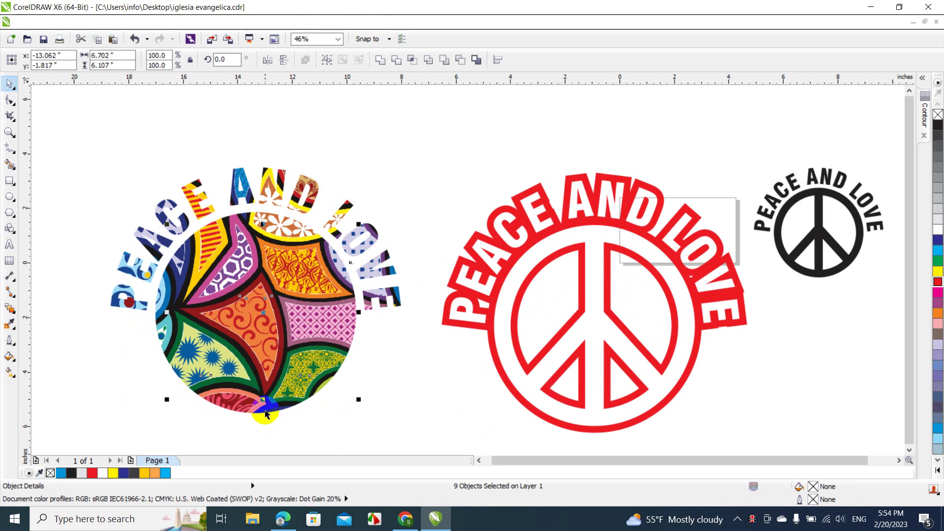
pyautogui.keyDown('shift'); pyautogui.click(264, 417); pyautogui.keyUp('shift')
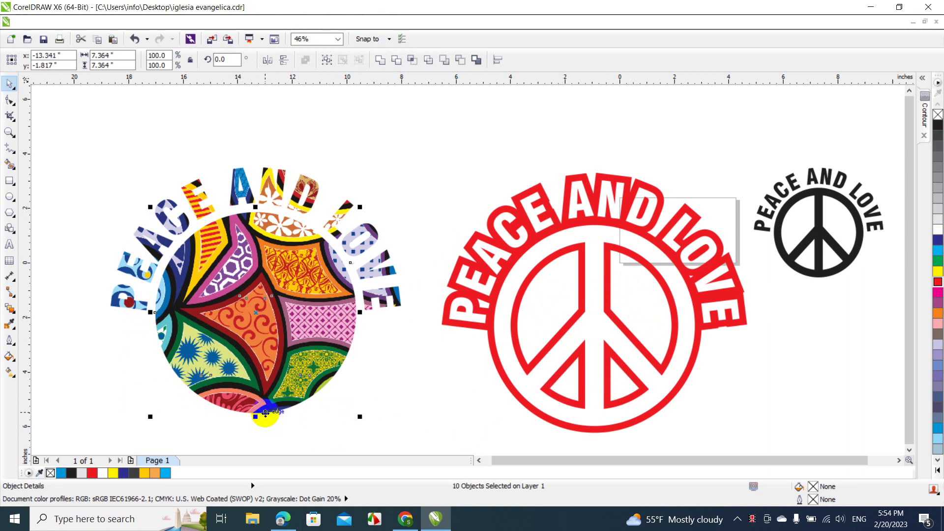
pyautogui.click(396, 61)
pyautogui.click(393, 120)
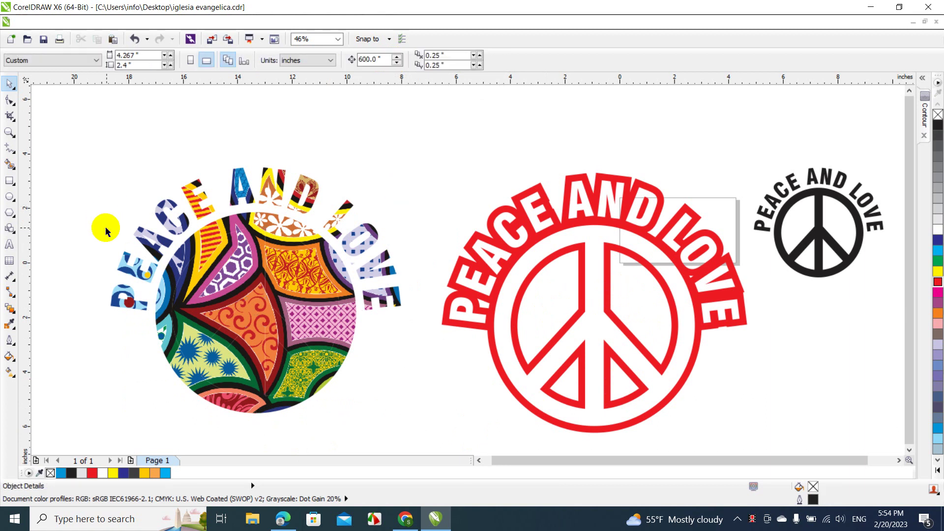
pyautogui.moveTo(106, 232); pyautogui.dragTo(393, 421)
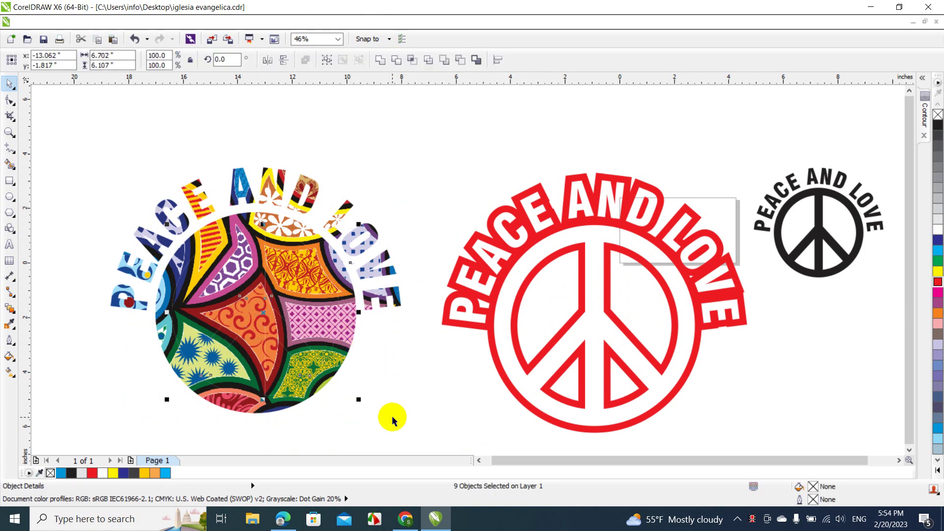
pyautogui.press('Delete')
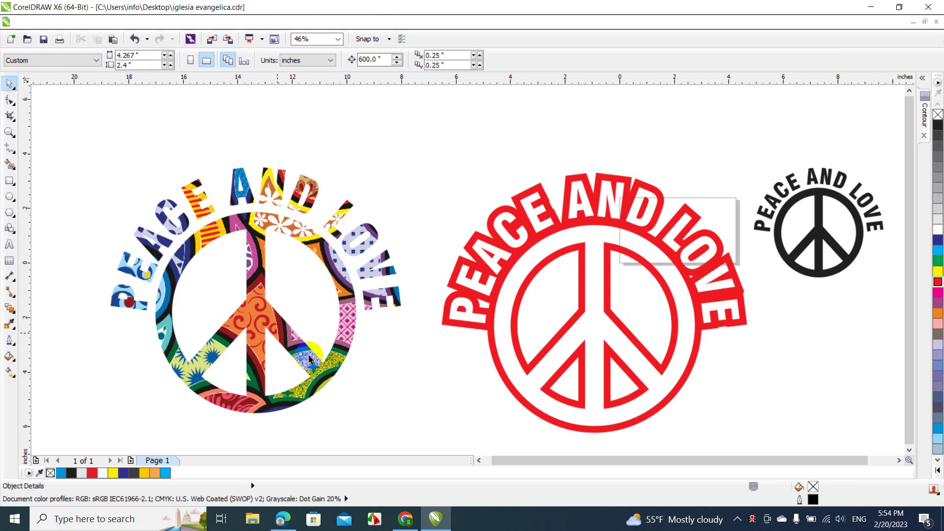
# Step: Fill the red PEACE AND LOVE logo black and move it over the patterned artwork
pyautogui.click(10, 182)
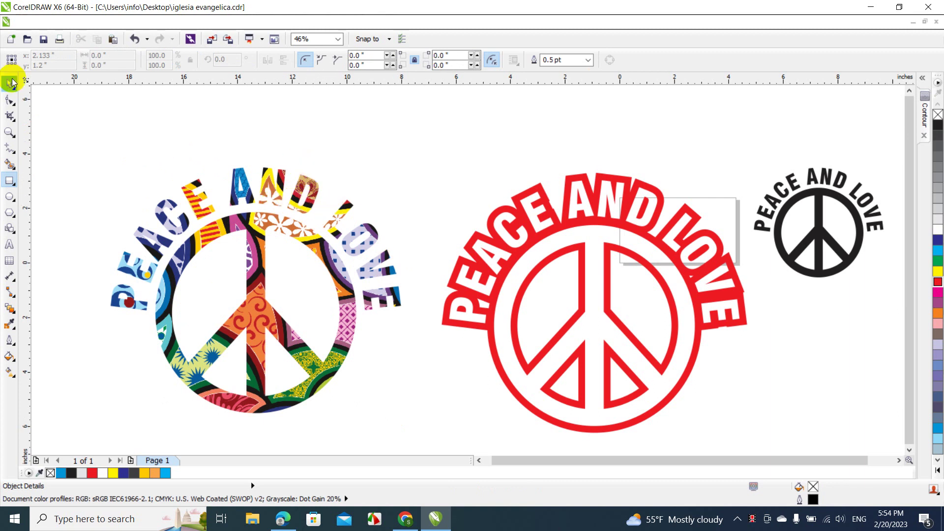
pyautogui.click(9, 116)
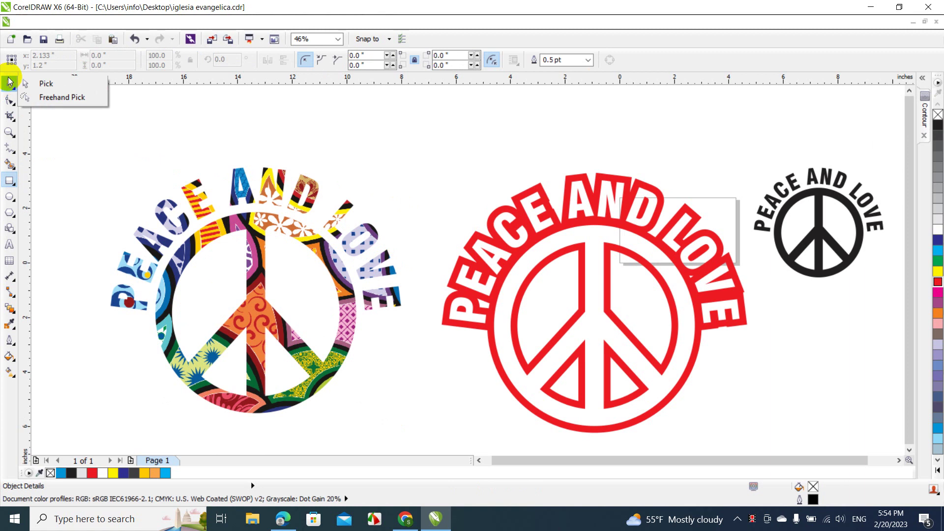
pyautogui.click(9, 82)
pyautogui.click(569, 190)
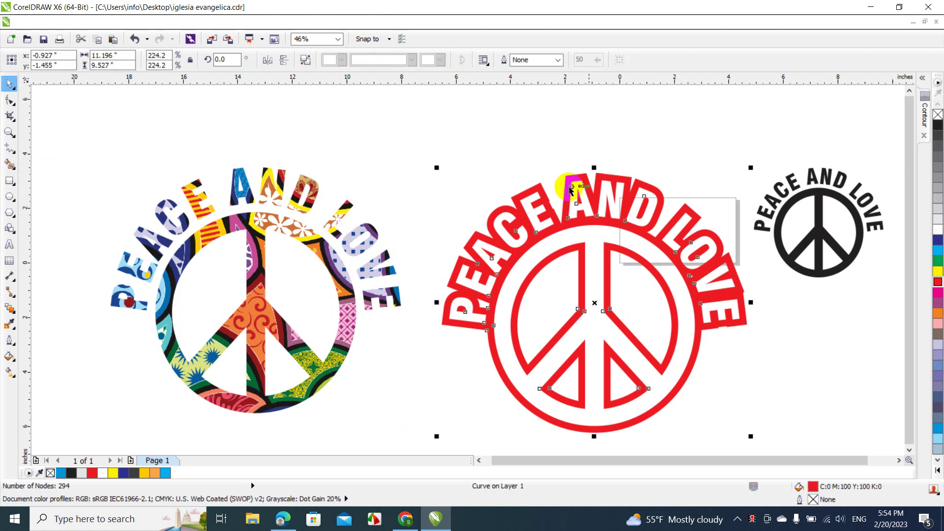
pyautogui.click(939, 127)
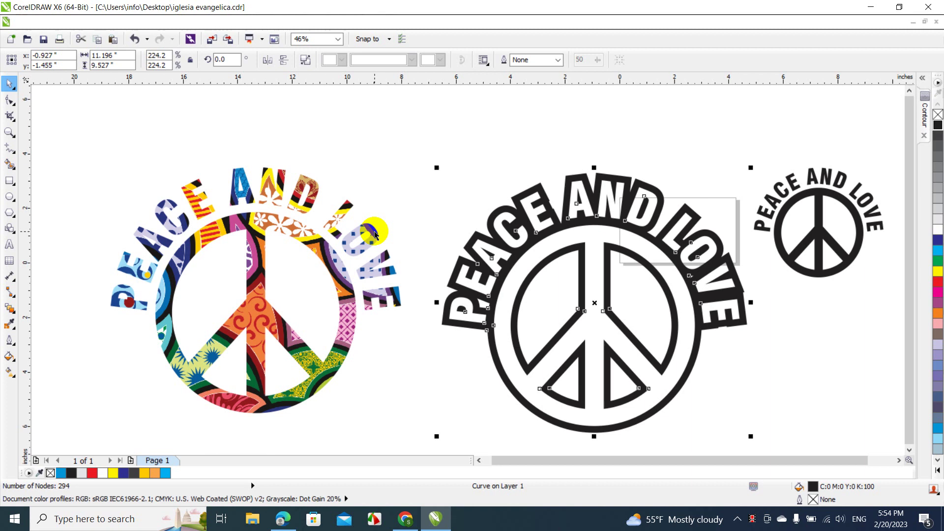
pyautogui.moveTo(497, 208); pyautogui.dragTo(158, 193)
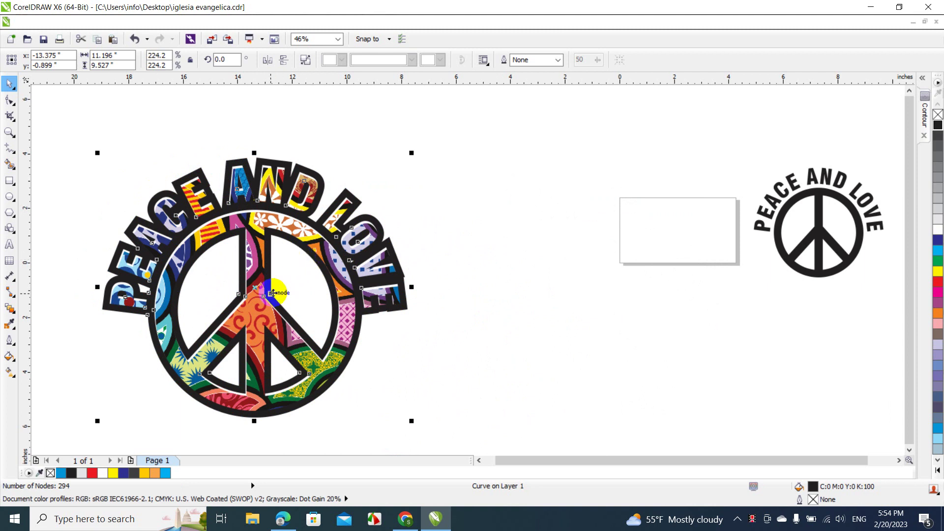
pyautogui.moveTo(254, 287); pyautogui.dragTo(254, 290)
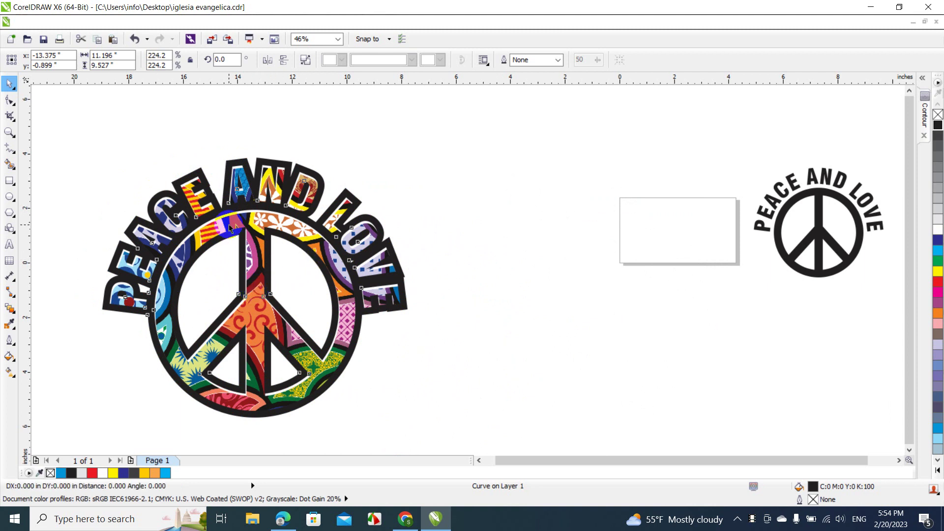
pyautogui.click(422, 179)
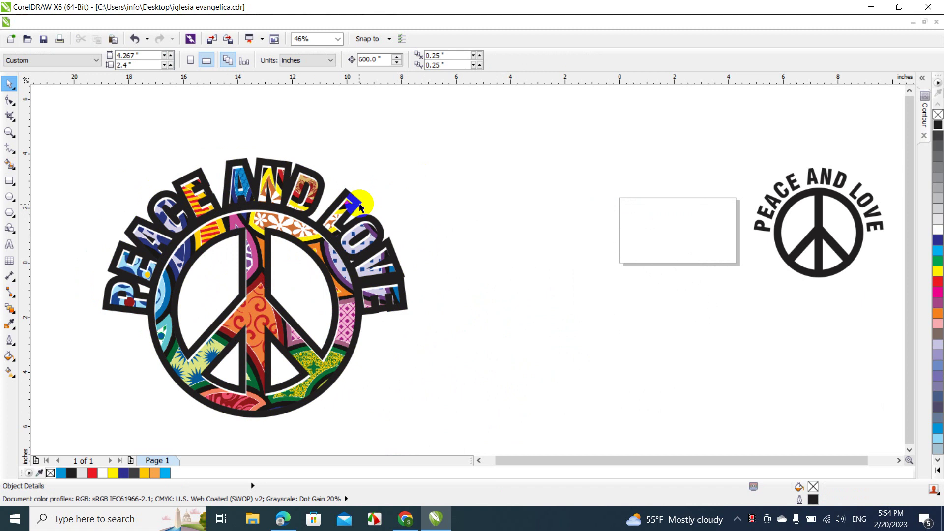
# Step: Draw a rectangle covering the whole peace artwork and fill it dark grey (K:90)
pyautogui.click(359, 205)
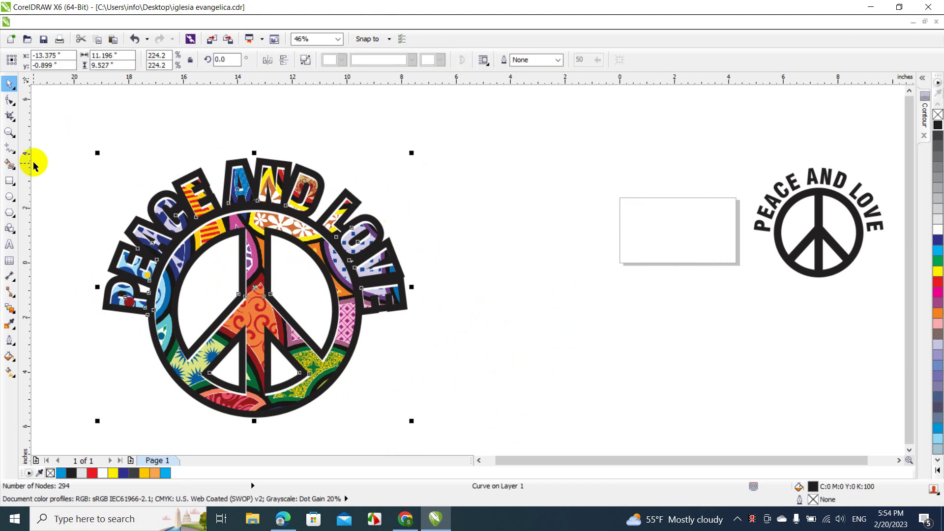
pyautogui.click(10, 179)
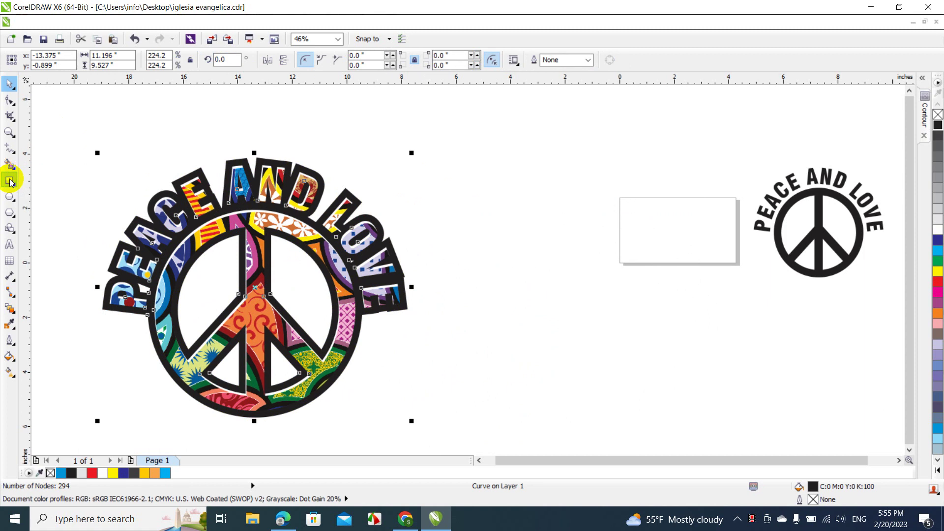
pyautogui.moveTo(46, 117); pyautogui.dragTo(508, 446)
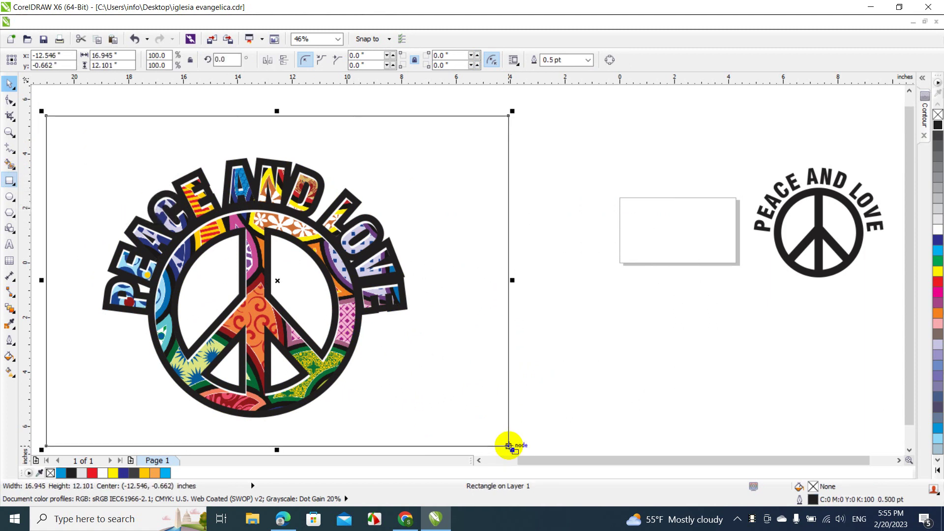
pyautogui.click(10, 83)
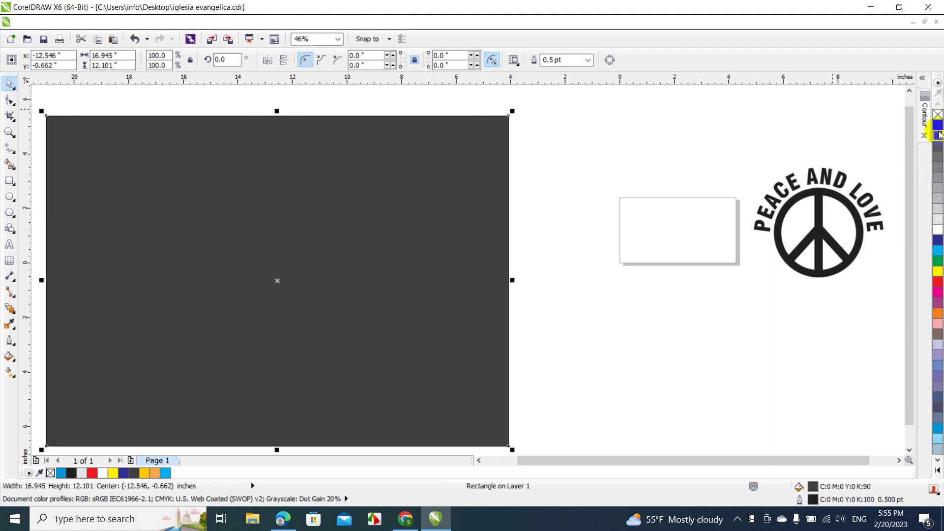
pyautogui.click(938, 136)
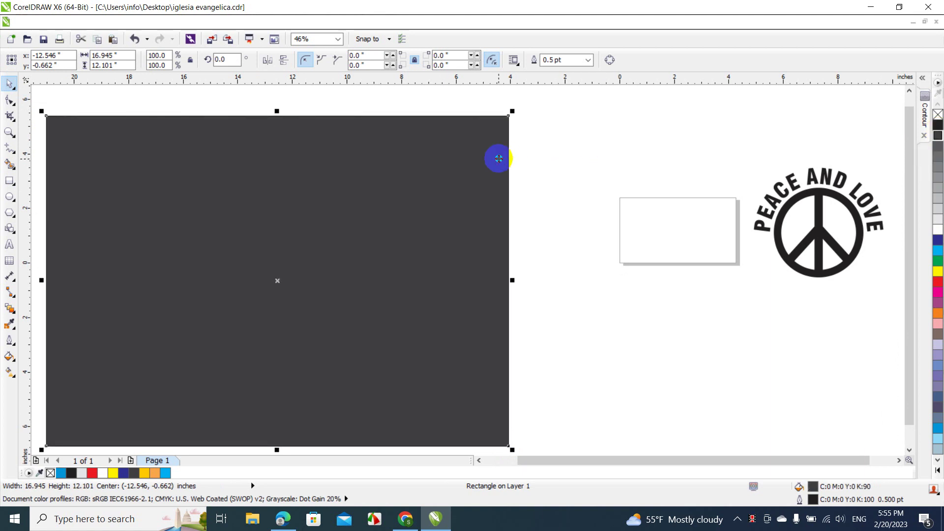
# Step: Send the grey rectangle to the back of the page, behind the artwork
pyautogui.rightClick(499, 159)
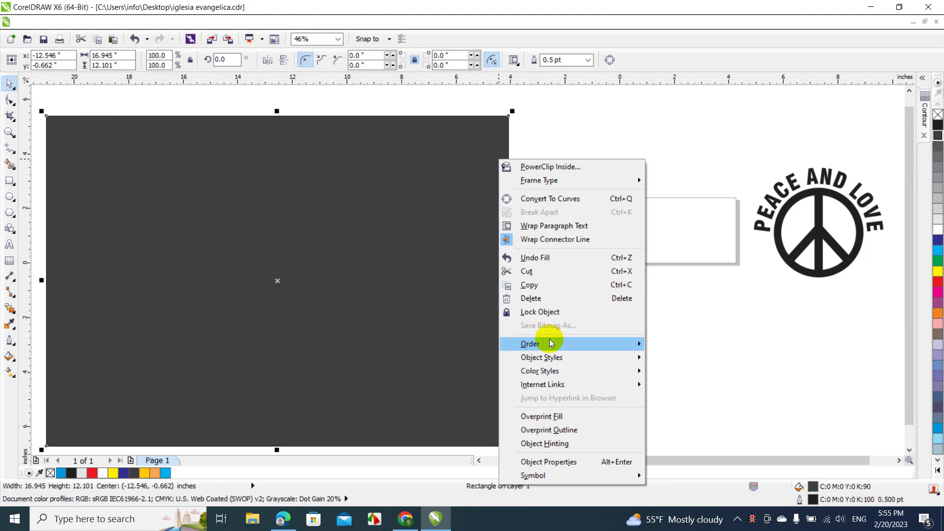
pyautogui.moveTo(552, 343)
pyautogui.click(693, 359)
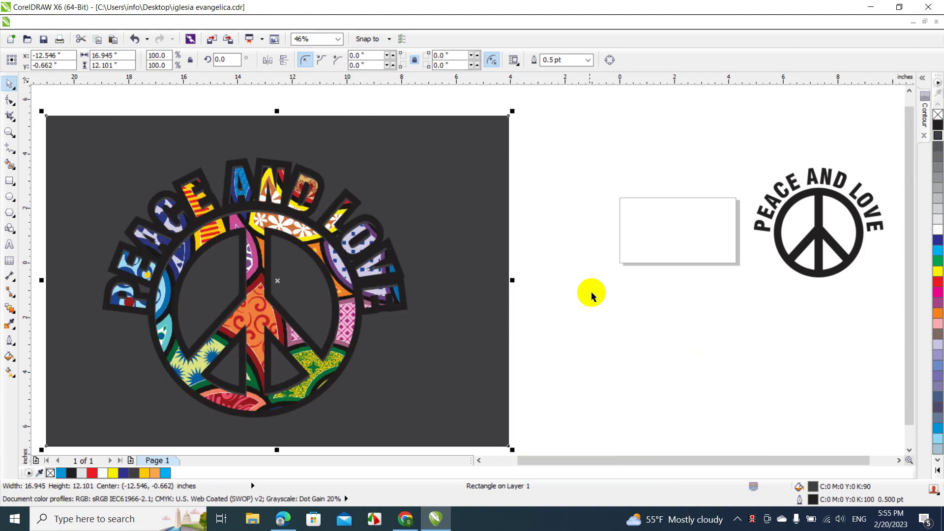
pyautogui.click(588, 294)
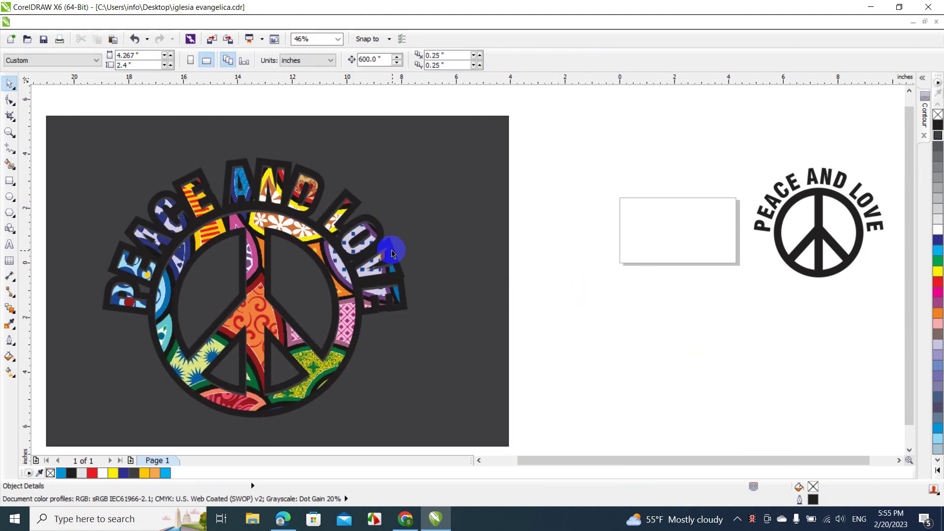
# Step: Preview dark blue and then white fills on the logo overlay
pyautogui.click(393, 253)
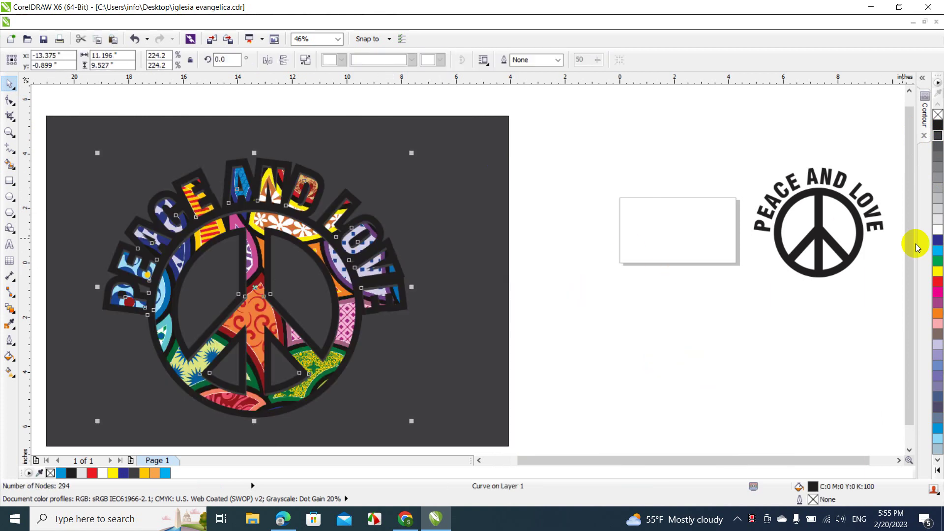
pyautogui.click(938, 239)
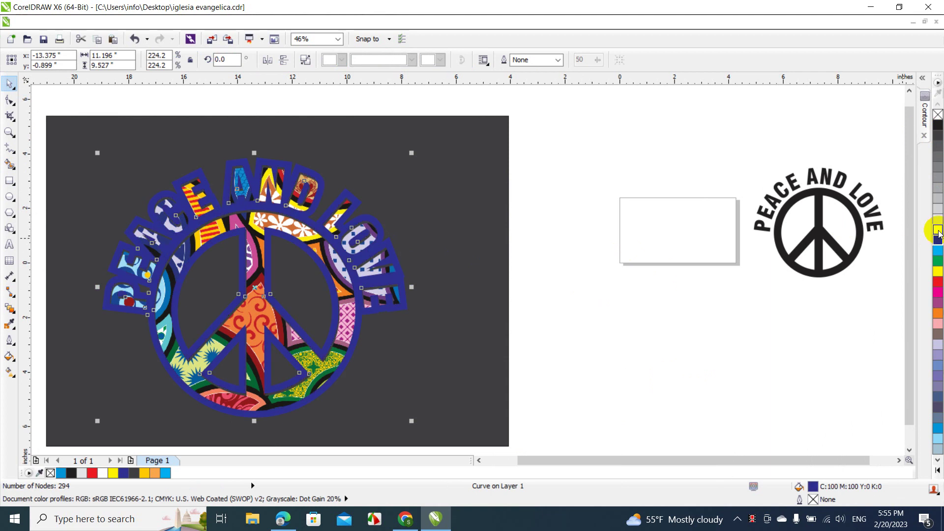
pyautogui.click(937, 229)
pyautogui.click(757, 332)
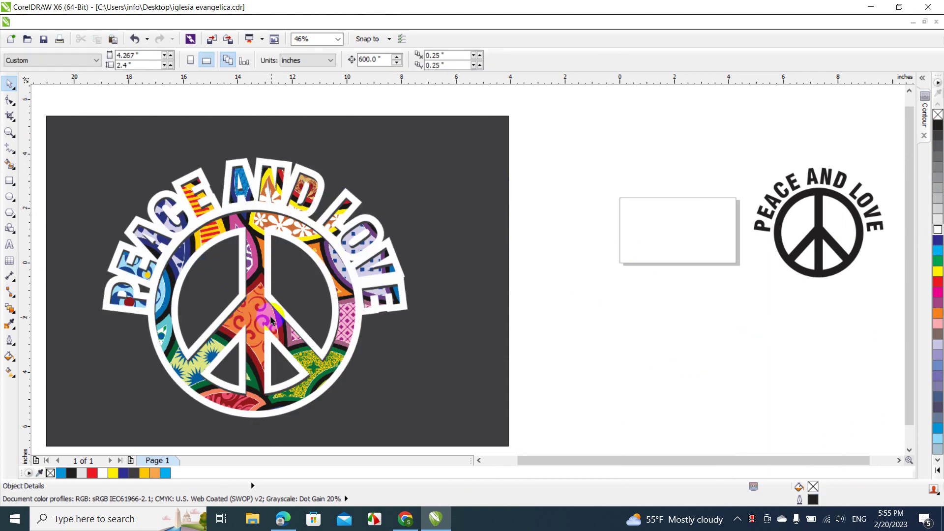
# Step: Fill the logo overlay yellow and give it a thin cyan outline
pyautogui.click(400, 270)
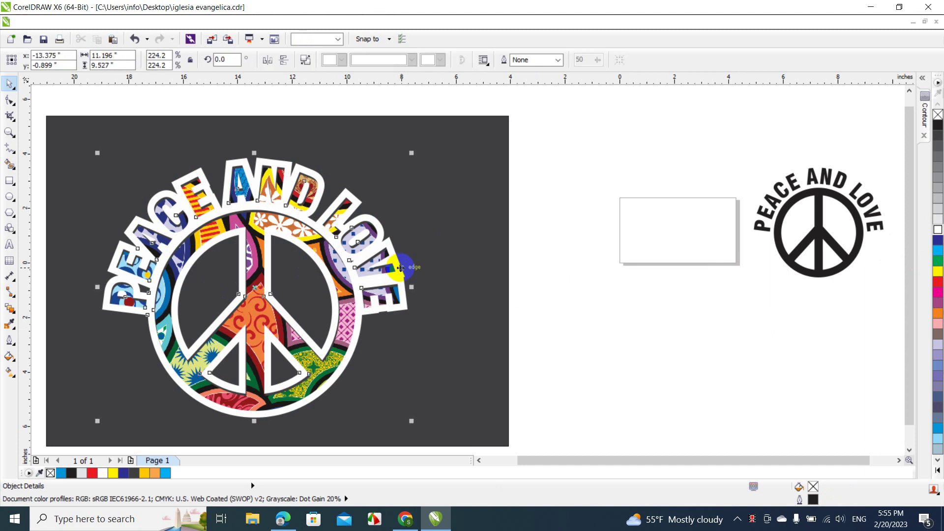
pyautogui.click(938, 272)
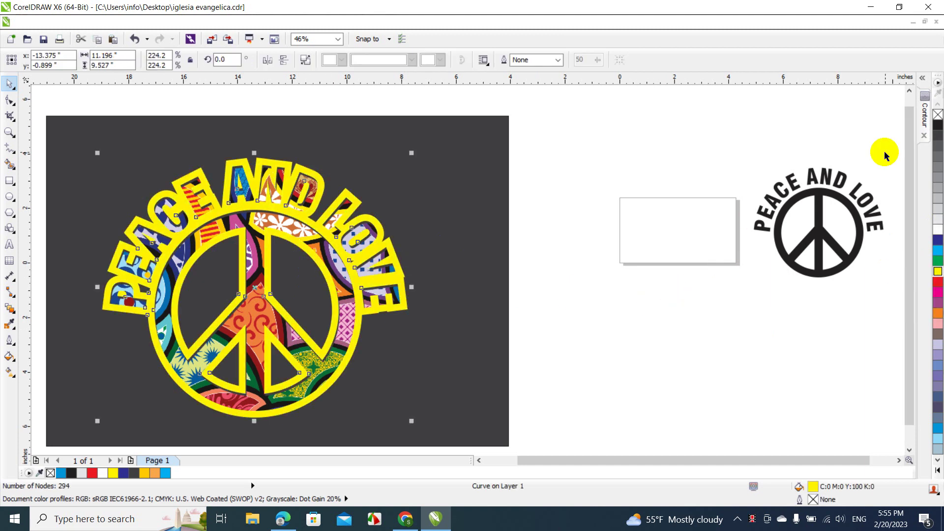
pyautogui.rightClick(938, 252)
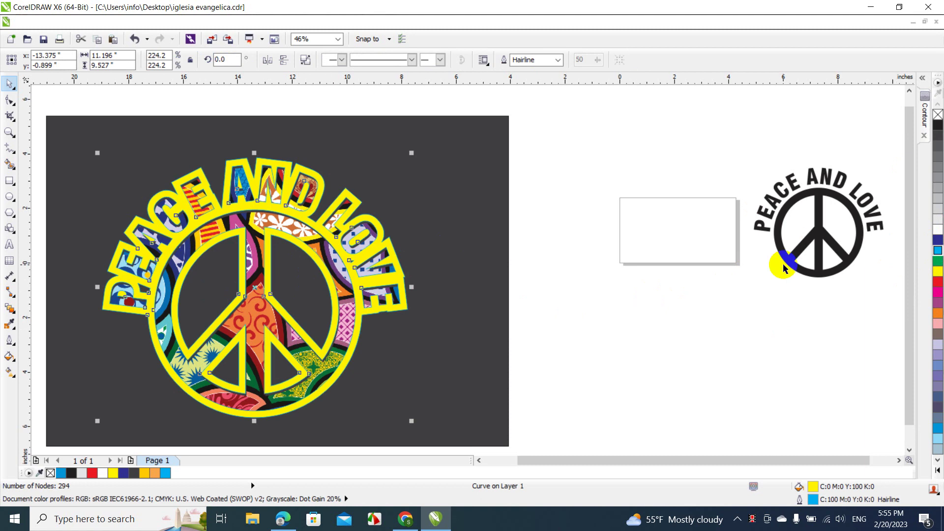
pyautogui.click(747, 248)
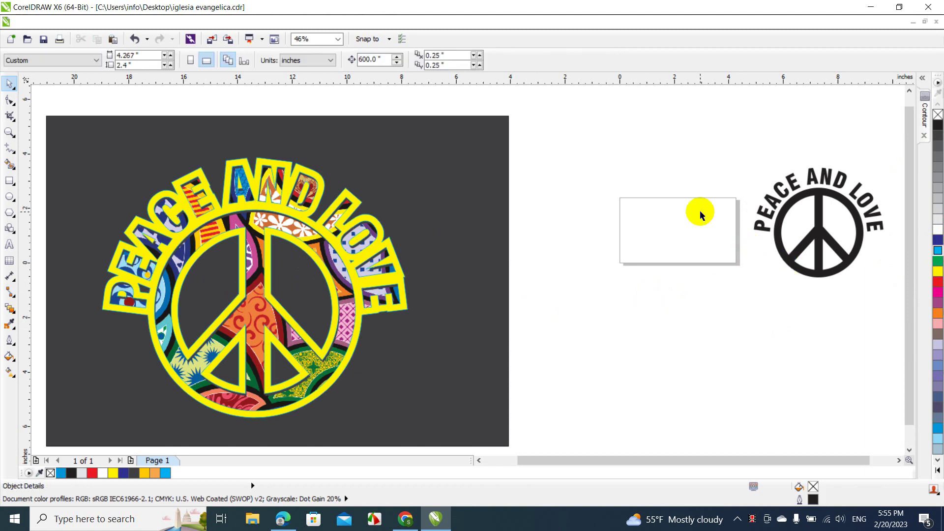
pyautogui.click(479, 269)
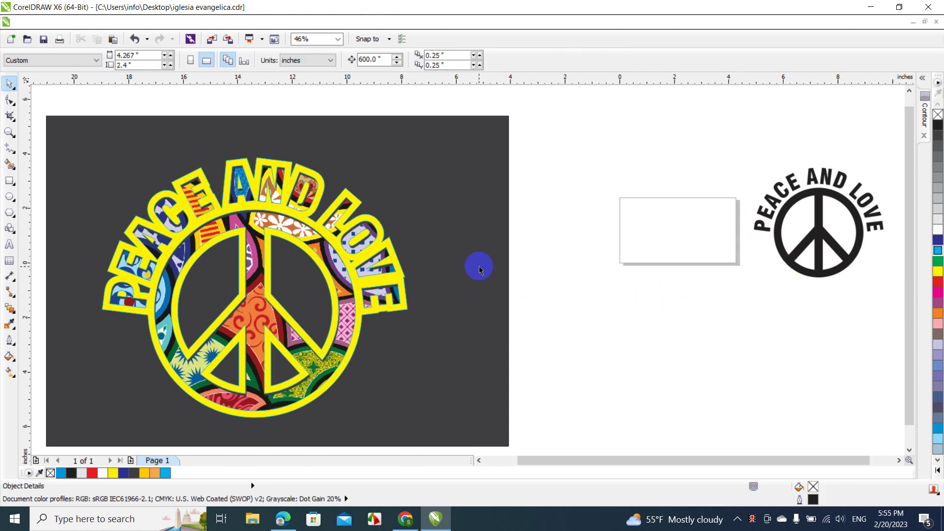